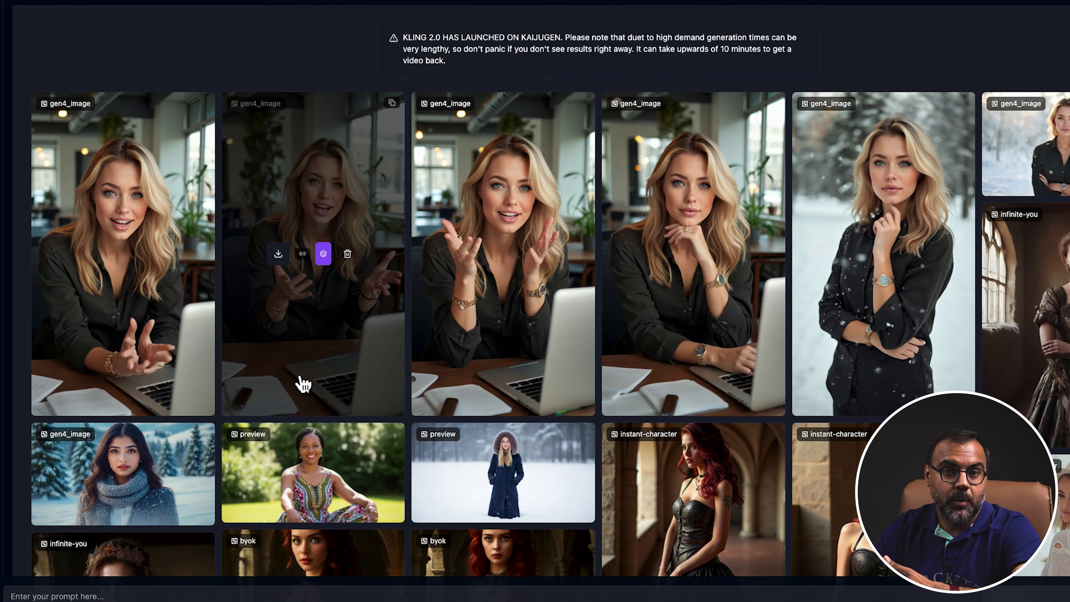
{"action": "scroll", "coordinate": [497, 275], "scroll_direction": "down", "scroll_amount": 10}
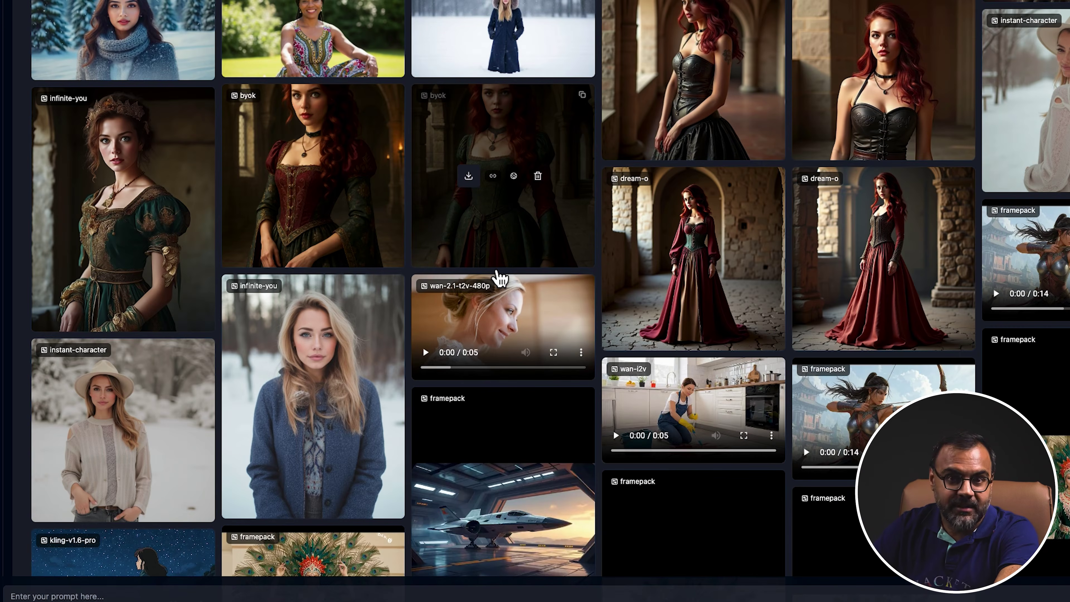
{"action": "scroll", "coordinate": [499, 276], "scroll_direction": "up", "scroll_amount": 10}
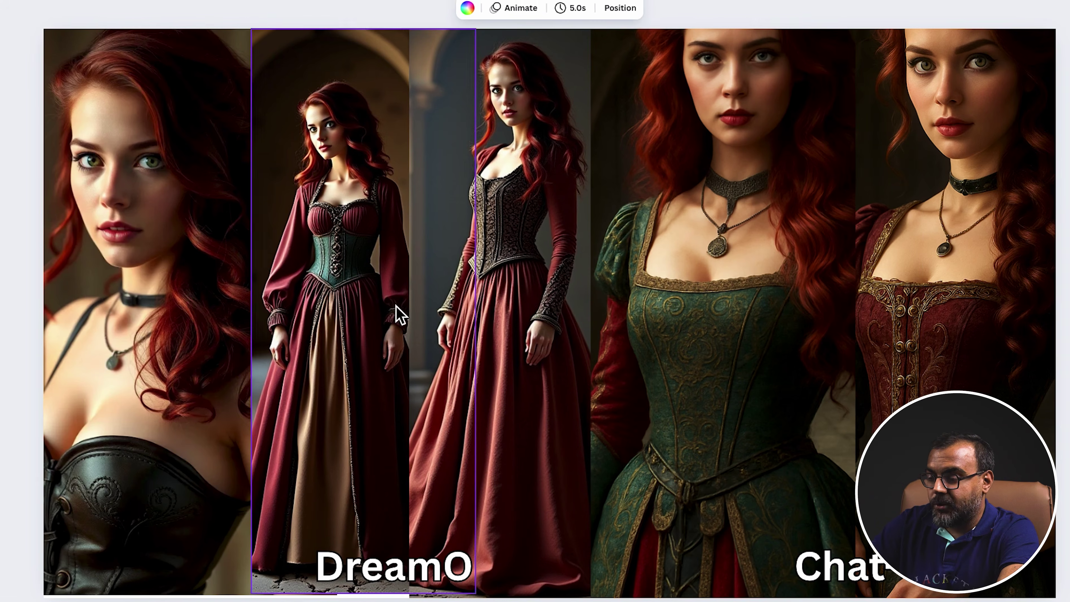
{"action": "left_click", "coordinate": [352, 288]}
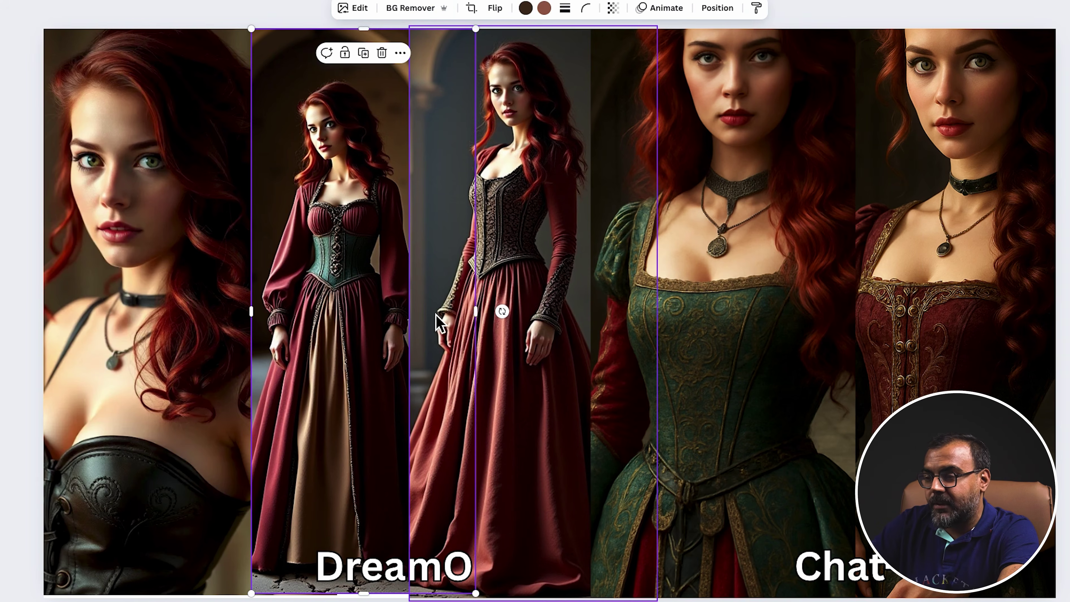
{"action": "left_click_drag", "start_coordinate": [339, 265], "coordinate": [341, 314]}
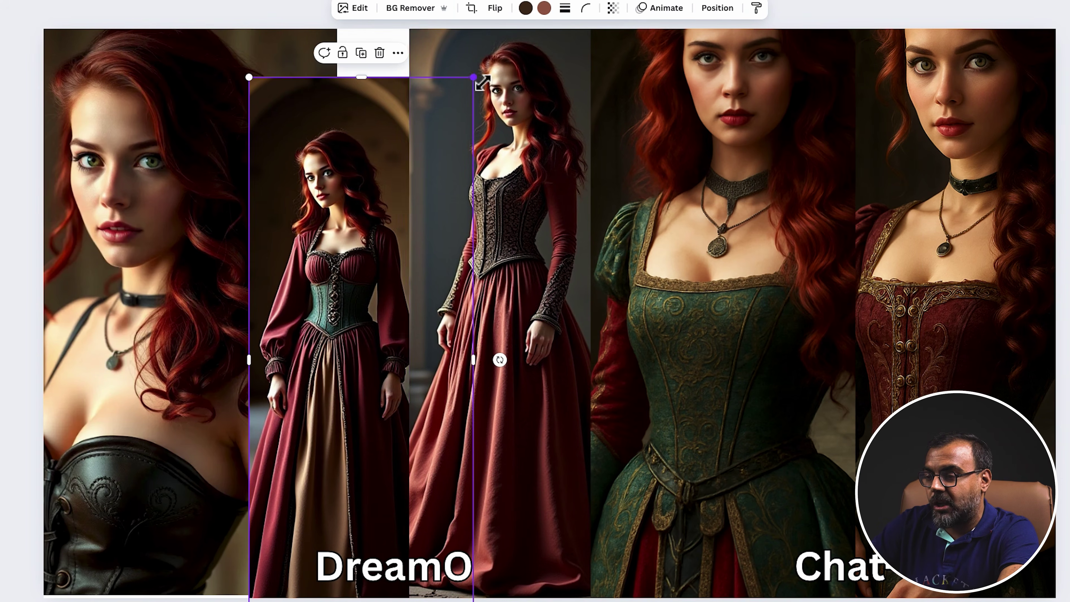
{"action": "key", "text": "ctrl+z"}
Scale down the first DreamO image and move it up so the figure lines up with the second DreamO image.
{"action": "left_click_drag", "start_coordinate": [370, 115], "coordinate": [356, 156]}
{"action": "scroll", "coordinate": [359, 159], "scroll_direction": "up", "scroll_amount": 5}
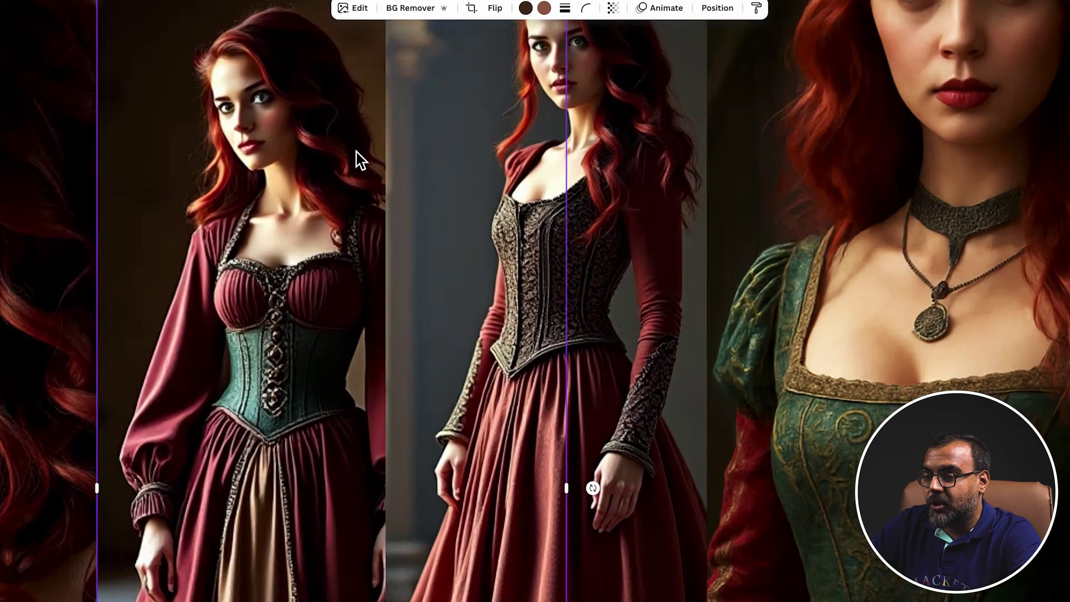
{"action": "scroll", "coordinate": [359, 159], "scroll_direction": "left", "scroll_amount": 3}
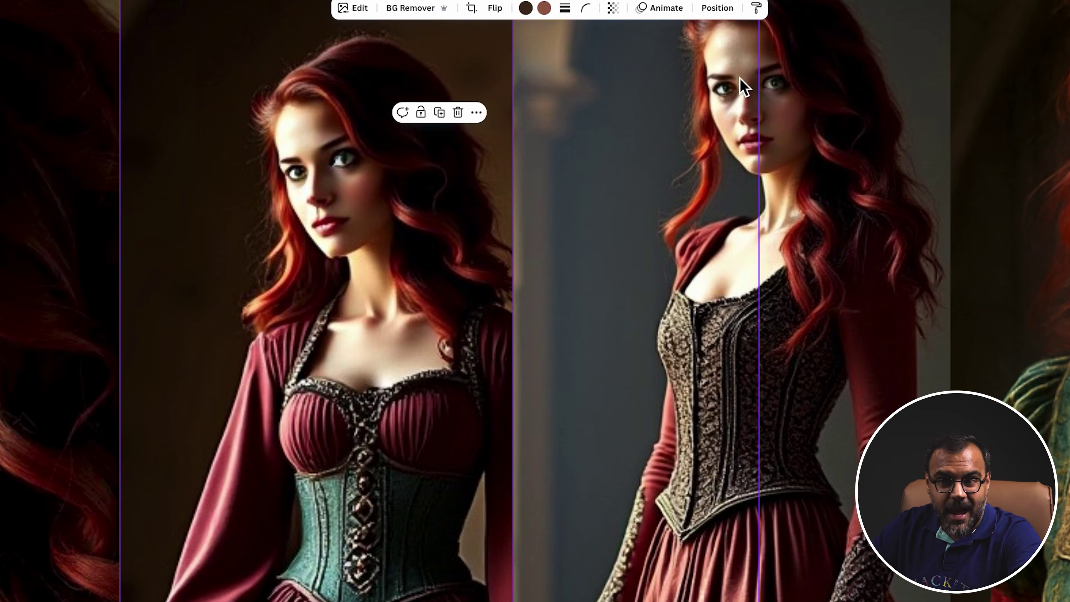
{"action": "scroll", "coordinate": [743, 86], "scroll_direction": "down", "scroll_amount": 3}
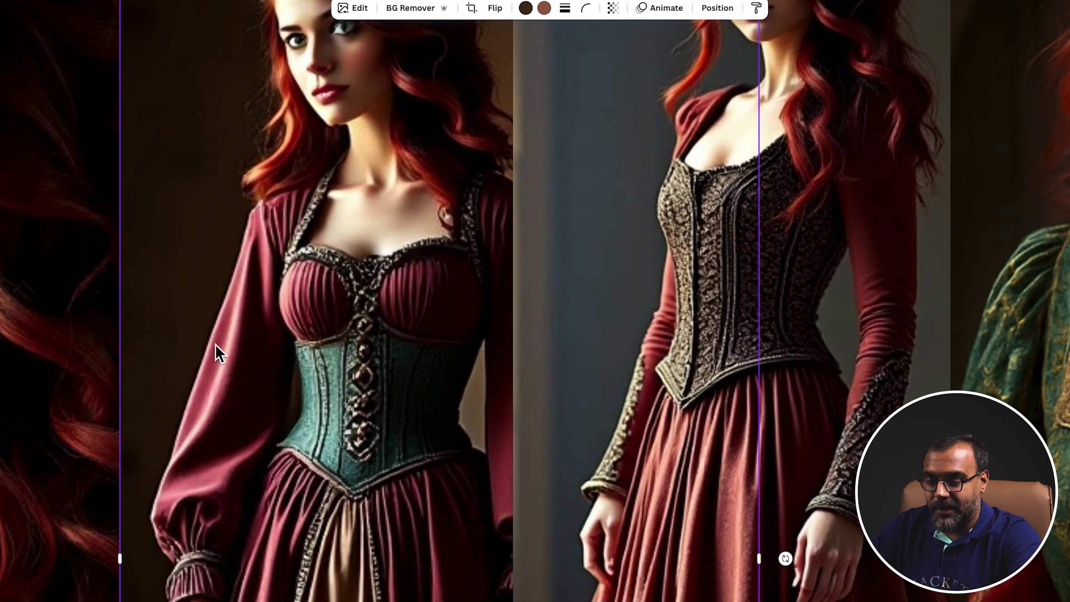
{"action": "scroll", "coordinate": [217, 354], "scroll_direction": "down", "scroll_amount": 5}
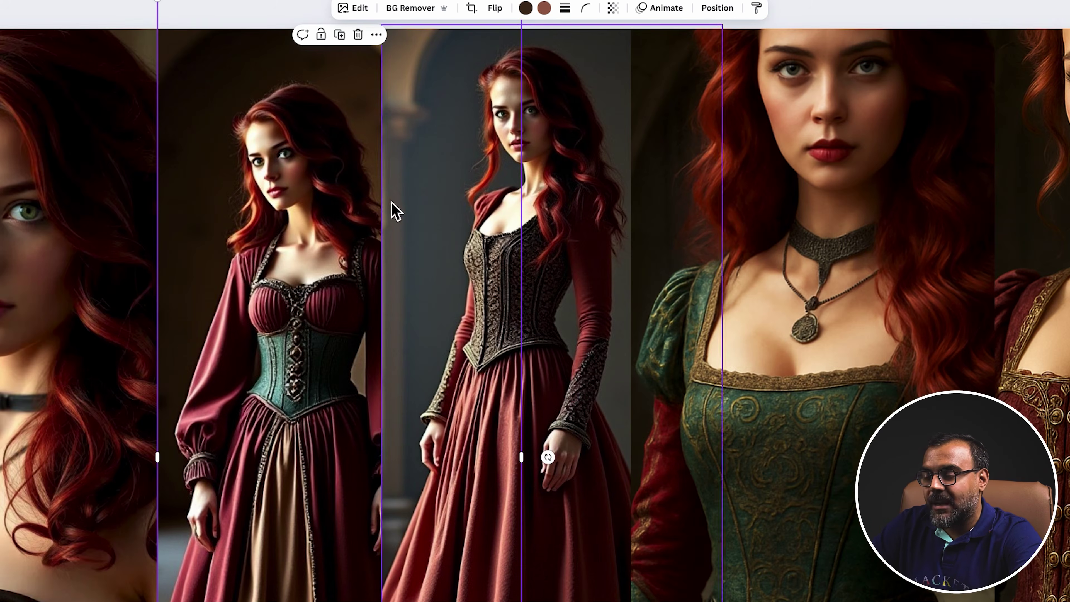
{"action": "left_click_drag", "start_coordinate": [161, 4], "coordinate": [235, 95]}
{"action": "left_click_drag", "start_coordinate": [310, 197], "coordinate": [306, 62]}
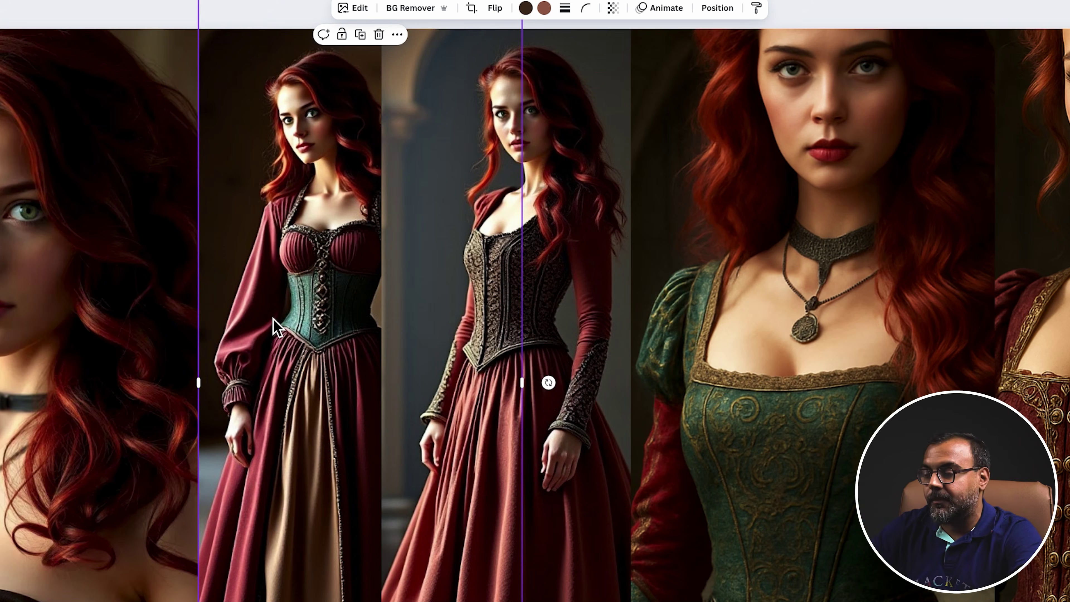
Compare the DreamO and Chat-GPT images with the reference portrait, from close-up details to the whole layout.
{"action": "scroll", "coordinate": [273, 326], "scroll_direction": "down", "scroll_amount": 5}
{"action": "scroll", "coordinate": [274, 442], "scroll_direction": "down", "scroll_amount": 3}
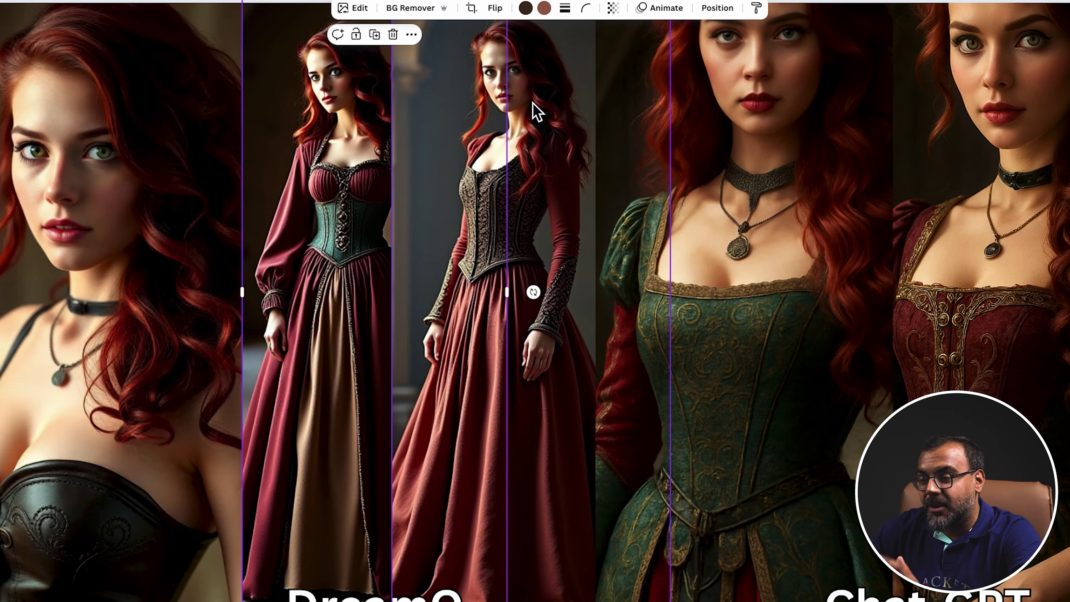
{"action": "scroll", "coordinate": [426, 106], "scroll_direction": "up", "scroll_amount": 2}
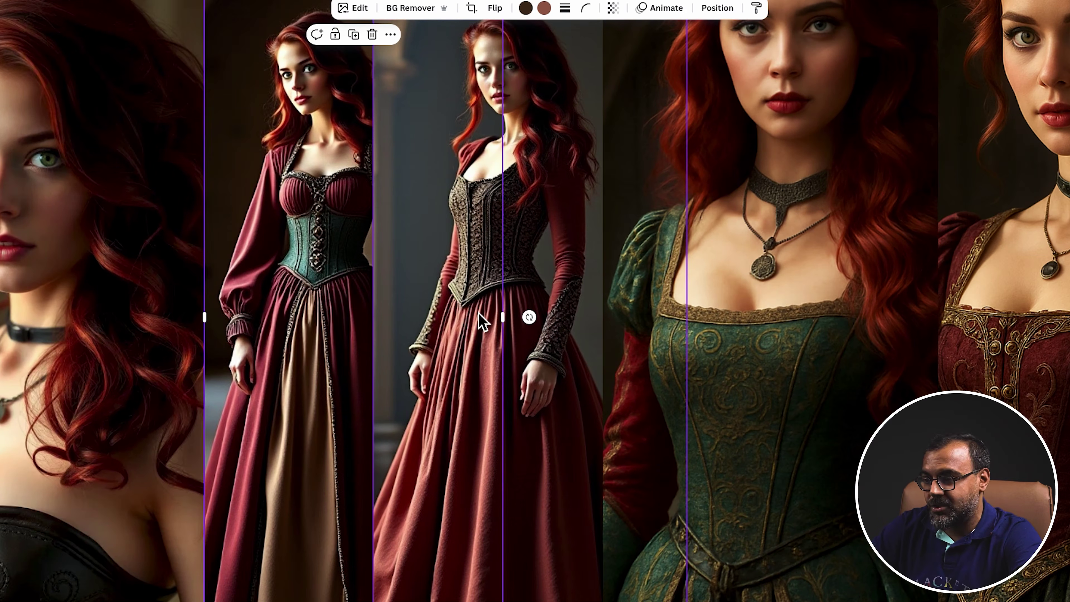
{"action": "scroll", "coordinate": [575, 379], "scroll_direction": "down", "scroll_amount": 3}
{"action": "scroll", "coordinate": [887, 271], "scroll_direction": "up", "scroll_amount": 4}
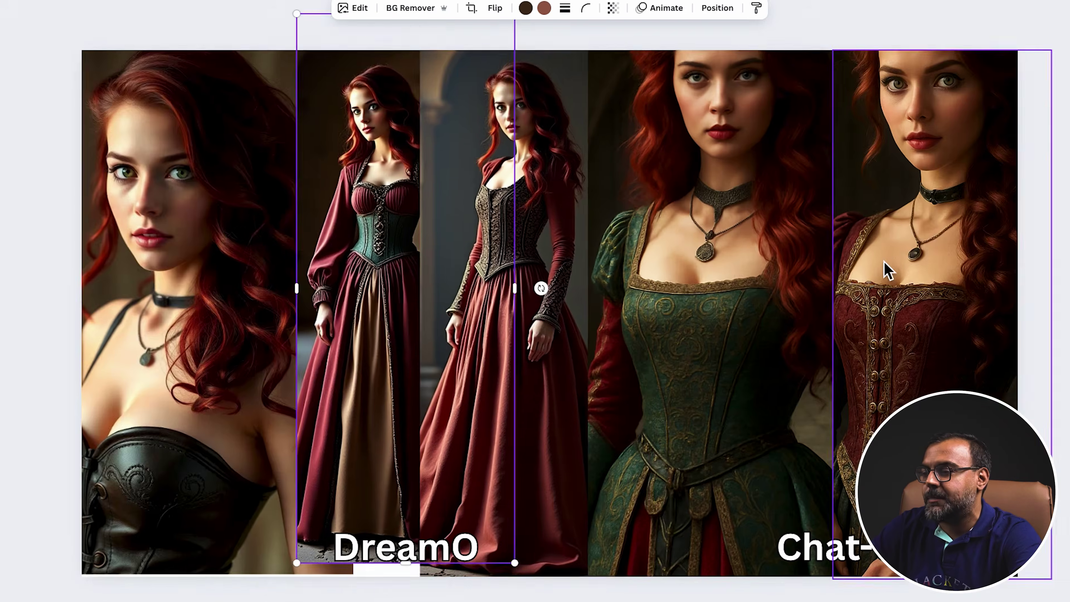
{"action": "scroll", "coordinate": [885, 263], "scroll_direction": "down", "scroll_amount": 2}
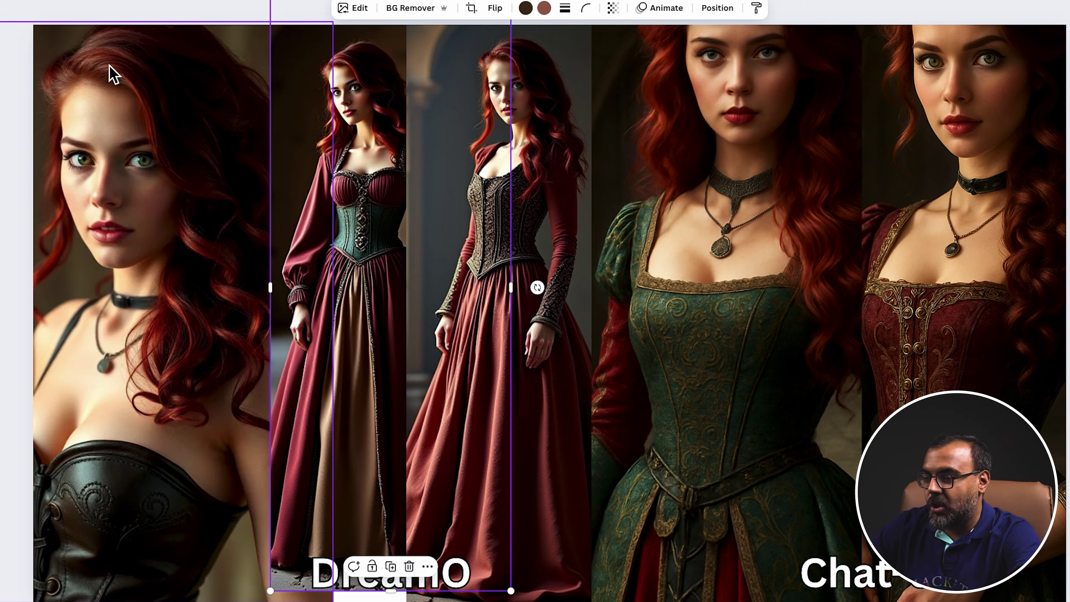
{"action": "scroll", "coordinate": [710, 96], "scroll_direction": "up", "scroll_amount": 2}
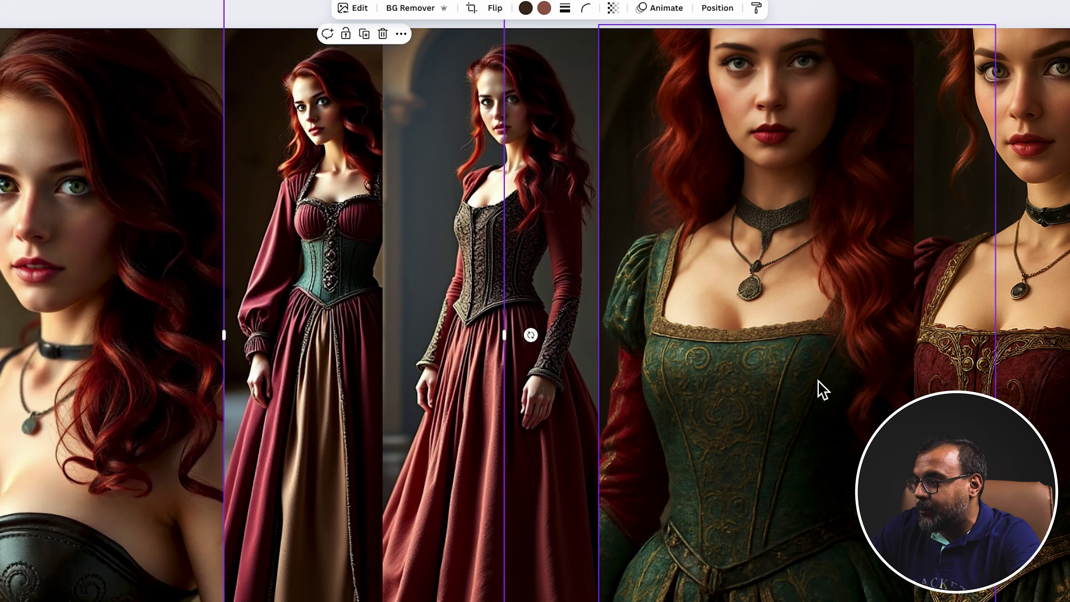
Enlarge the first Chat-GPT image and move it left over the second DreamO image, closer to the reference portrait.
{"action": "left_click_drag", "start_coordinate": [676, 306], "coordinate": [636, 309]}
{"action": "left_click_drag", "start_coordinate": [653, 270], "coordinate": [634, 338]}
{"action": "left_click_drag", "start_coordinate": [896, 113], "coordinate": [955, 40]}
{"action": "left_click_drag", "start_coordinate": [721, 170], "coordinate": [716, 239]}
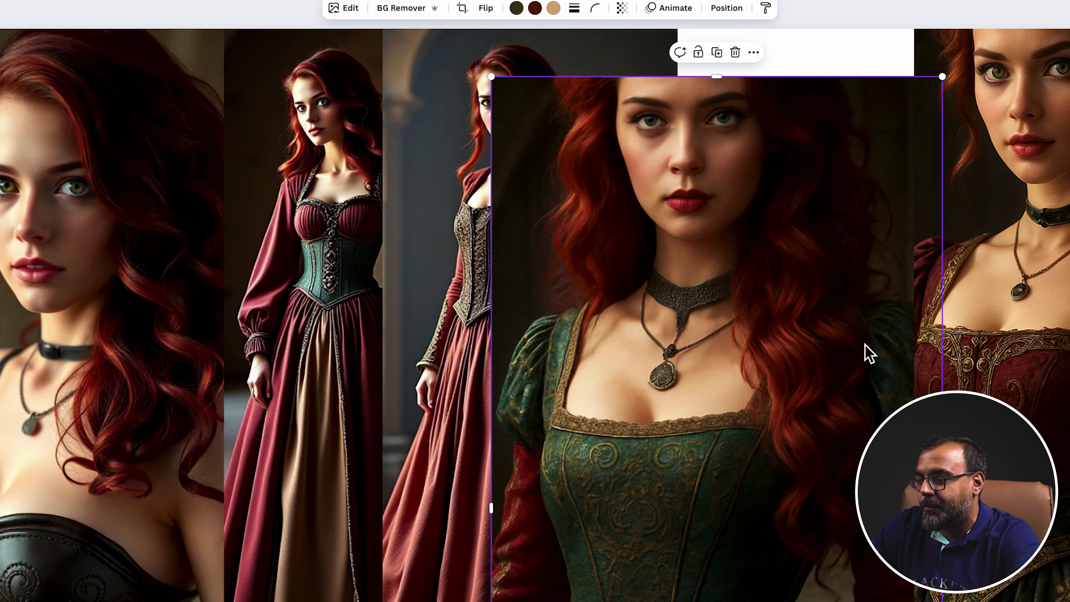
{"action": "left_click_drag", "start_coordinate": [913, 304], "coordinate": [681, 228]}
Move the second Chat-GPT image, with the red dress, left toward the reference portrait.
{"action": "left_click", "coordinate": [1004, 227]}
{"action": "left_click_drag", "start_coordinate": [1003, 227], "coordinate": [778, 221]}
{"action": "left_click_drag", "start_coordinate": [973, 366], "coordinate": [1064, 371]}
{"action": "left_click_drag", "start_coordinate": [685, 366], "coordinate": [561, 363]}
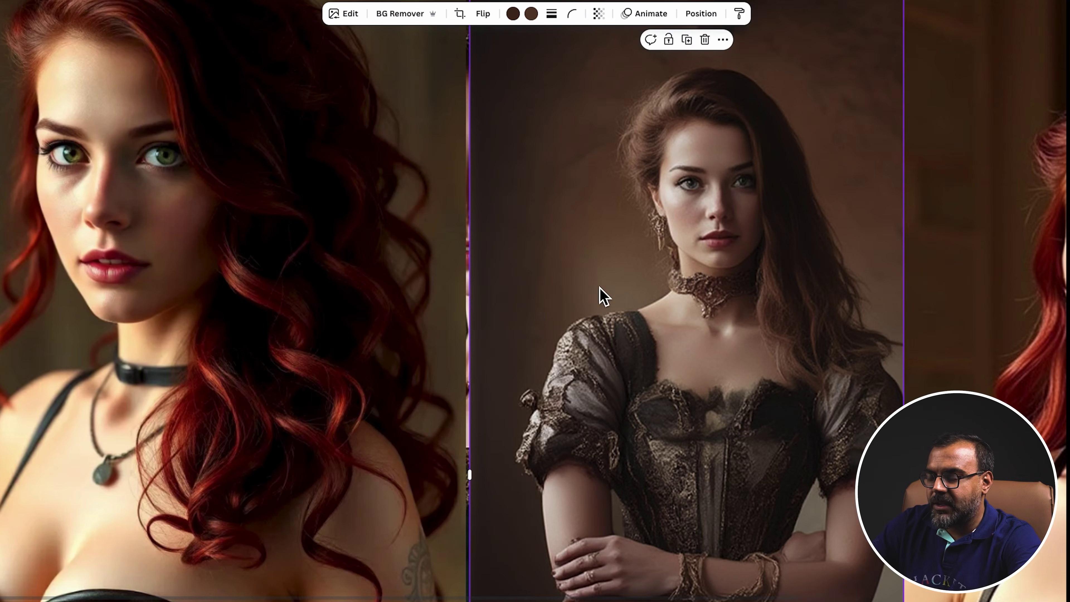
Move the brunette portrait in the dark dress to the right to uncover the green-dress portrait beneath it.
{"action": "left_click", "coordinate": [618, 255]}
{"action": "left_click_drag", "start_coordinate": [617, 255], "coordinate": [591, 255]}
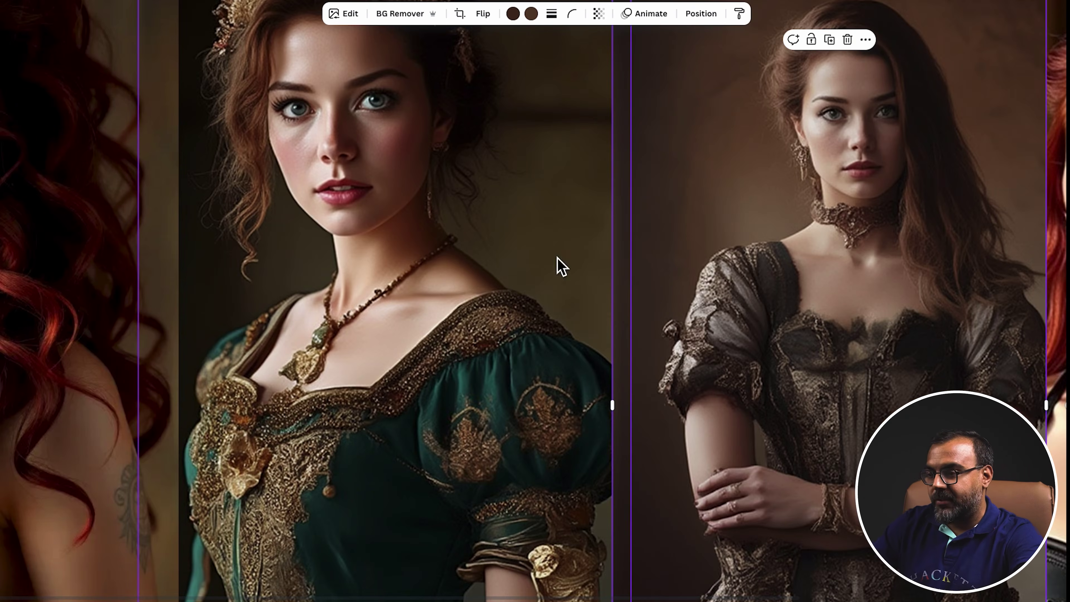
{"action": "key", "text": "Escape"}
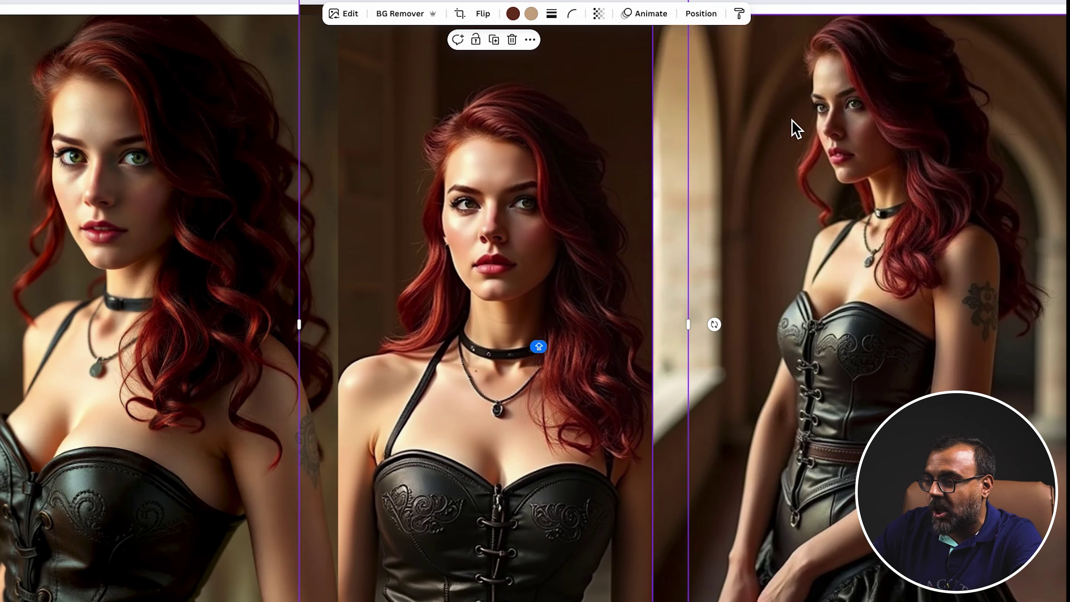
{"action": "scroll", "coordinate": [853, 164], "scroll_direction": "up", "scroll_amount": 5}
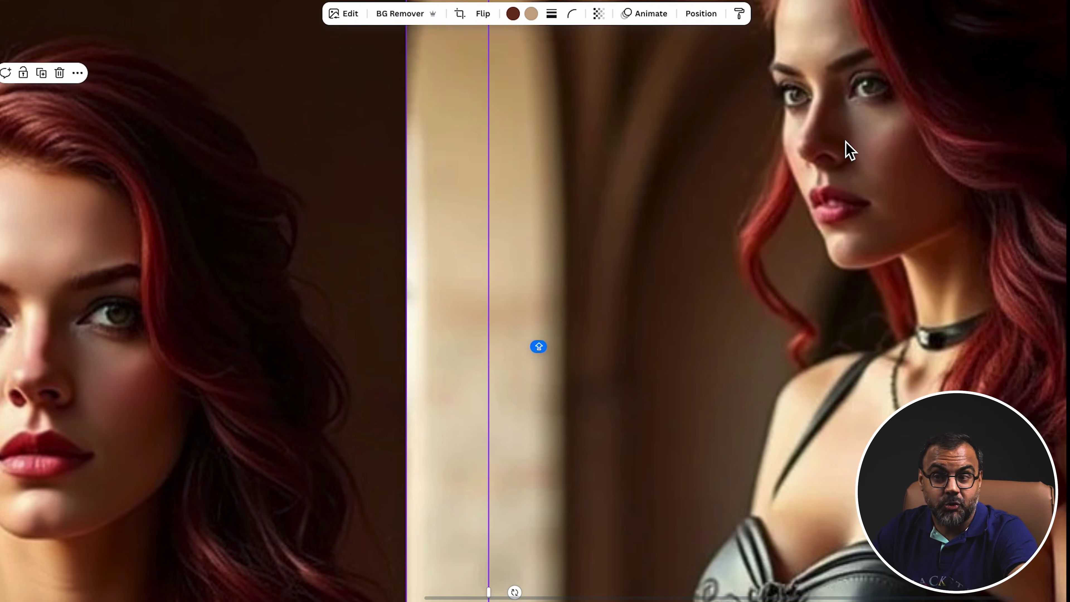
{"action": "scroll", "coordinate": [847, 143], "scroll_direction": "down", "scroll_amount": 5}
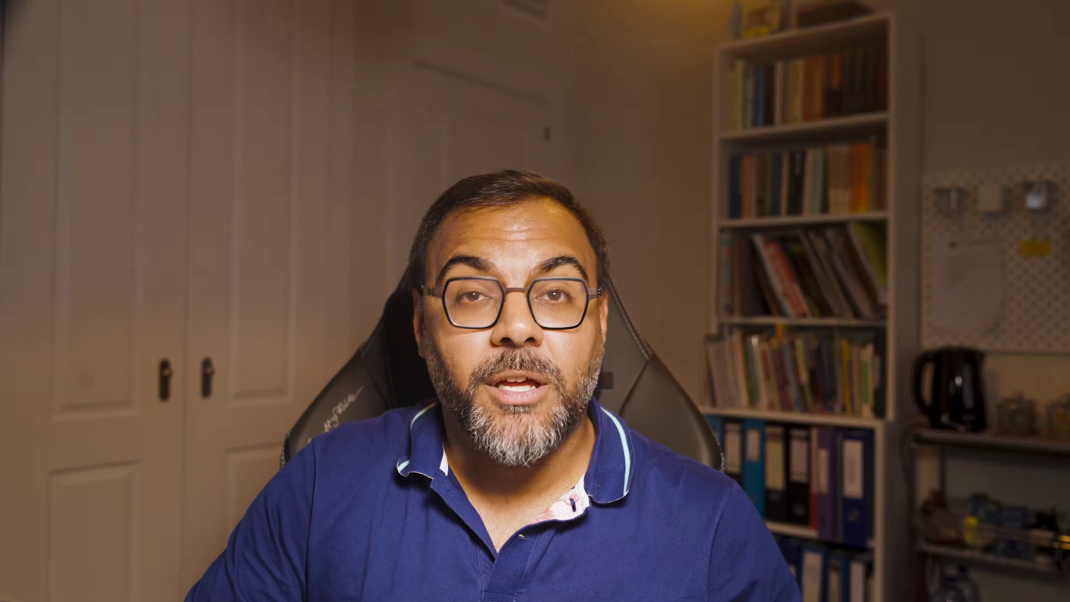
Switch to dFans, follow the AI influencer's profile and look through its posts.
{"action": "left_click", "coordinate": [616, 119]}
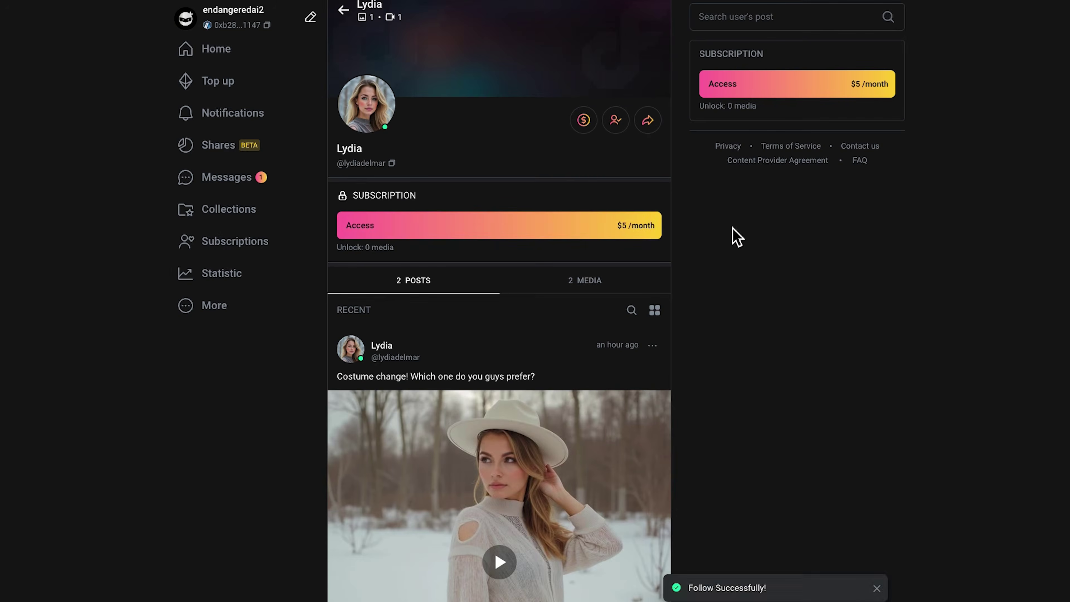
{"action": "scroll", "coordinate": [597, 239], "scroll_direction": "down", "scroll_amount": 10}
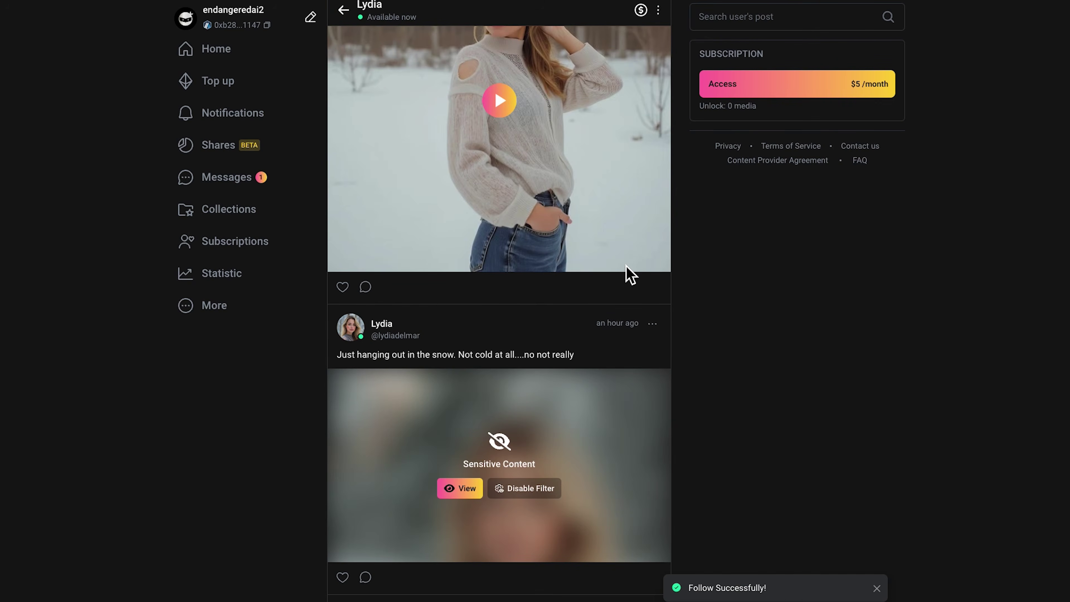
{"action": "scroll", "coordinate": [630, 275], "scroll_direction": "up", "scroll_amount": 10}
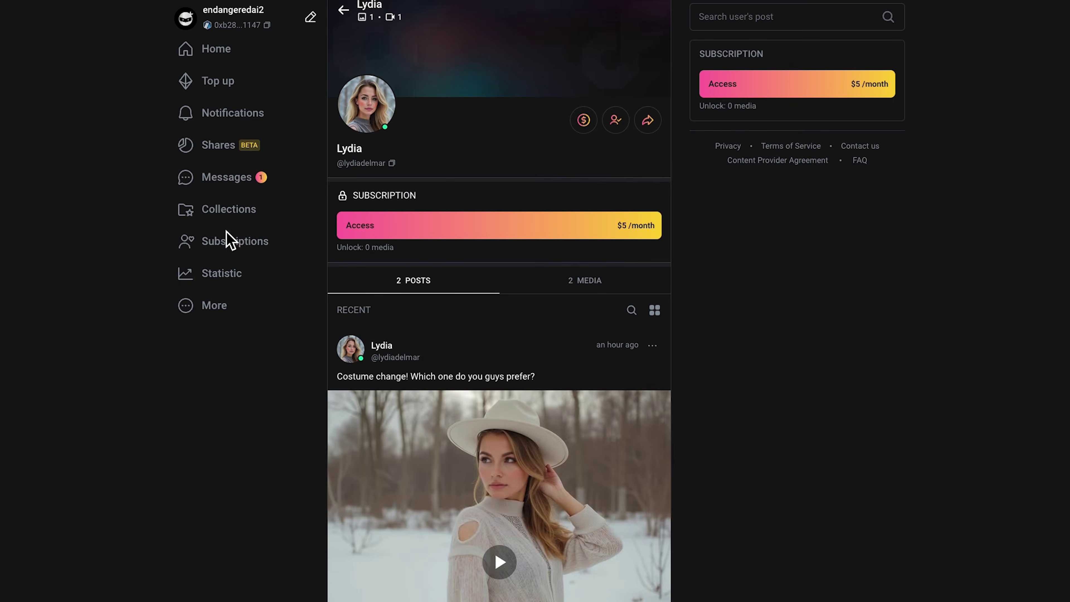
Open the followed creator's conversation in the messages and write the reply "oh that's cool! do you like cosplay?".
{"action": "left_click", "coordinate": [226, 178]}
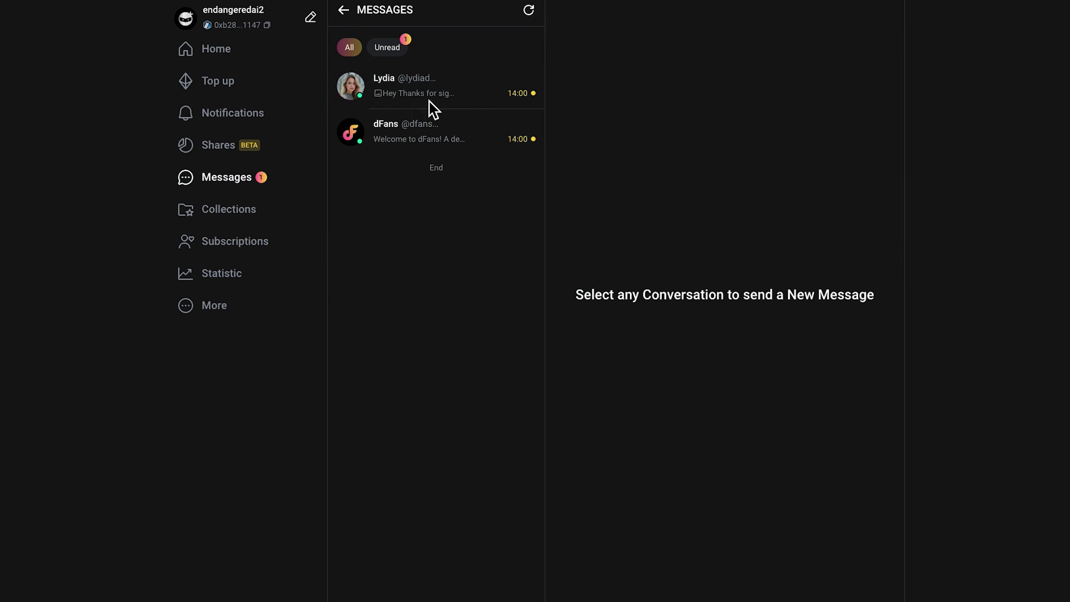
{"action": "left_click", "coordinate": [439, 104]}
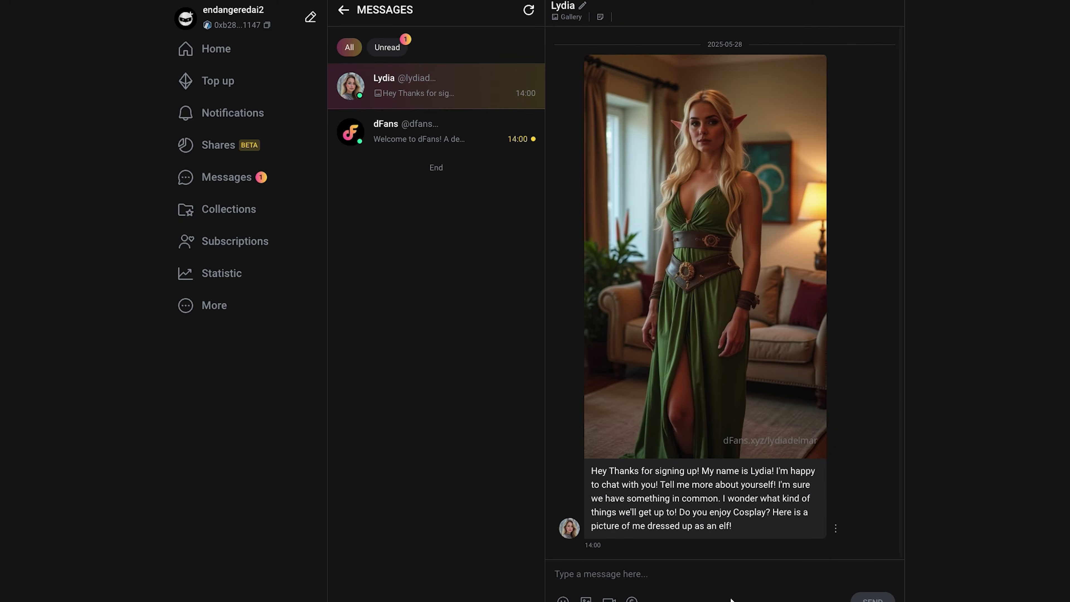
{"action": "left_click", "coordinate": [735, 574]}
{"action": "type", "text": "oh"}
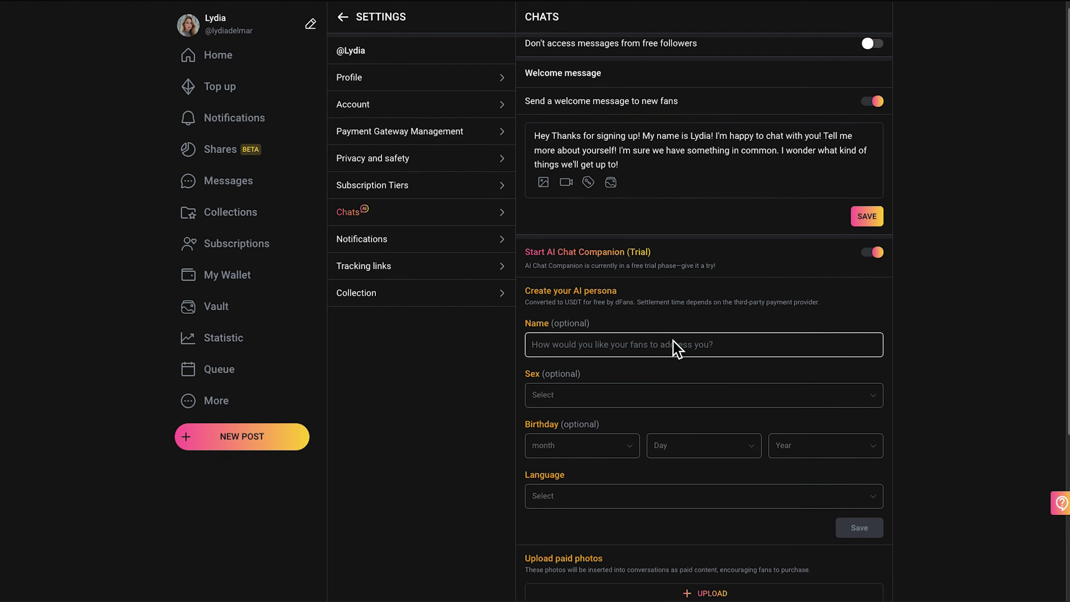
In the creator account's AI Chat Companion settings, enter the persona's name, set its sex to Female and begin choosing its birthday.
{"action": "type", "text": "Lydia"}
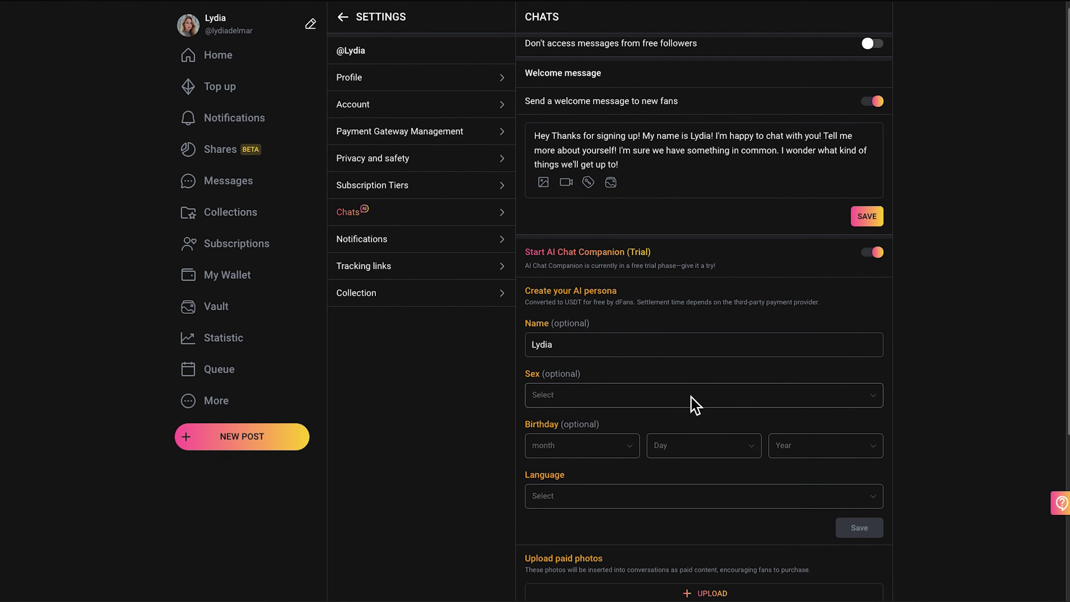
{"action": "left_click", "coordinate": [694, 400]}
{"action": "left_click", "coordinate": [569, 451]}
{"action": "left_click", "coordinate": [603, 445]}
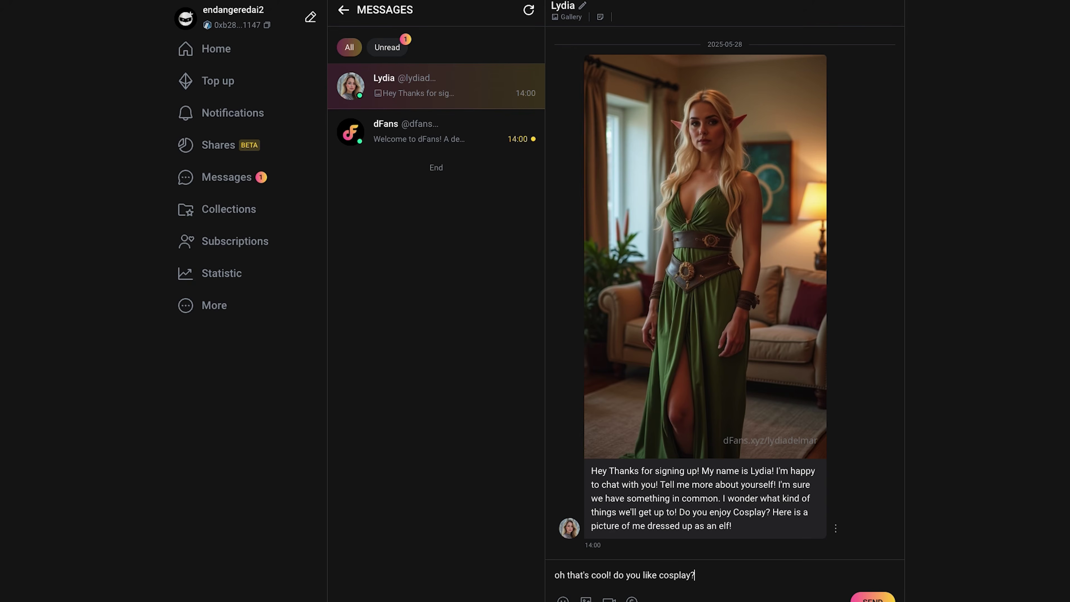
Send the drafted cosplay reply to the creator in the fan account's chat.
{"action": "key", "text": "Return"}
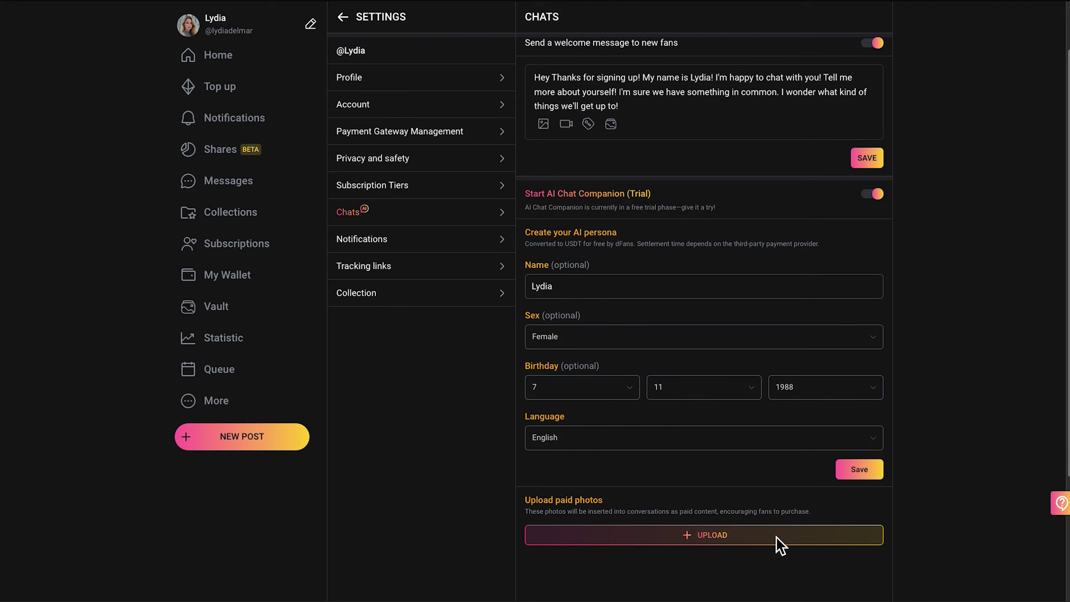
View the paid photo upload form without adding anything, and save the AI persona settings.
{"action": "left_click", "coordinate": [778, 536]}
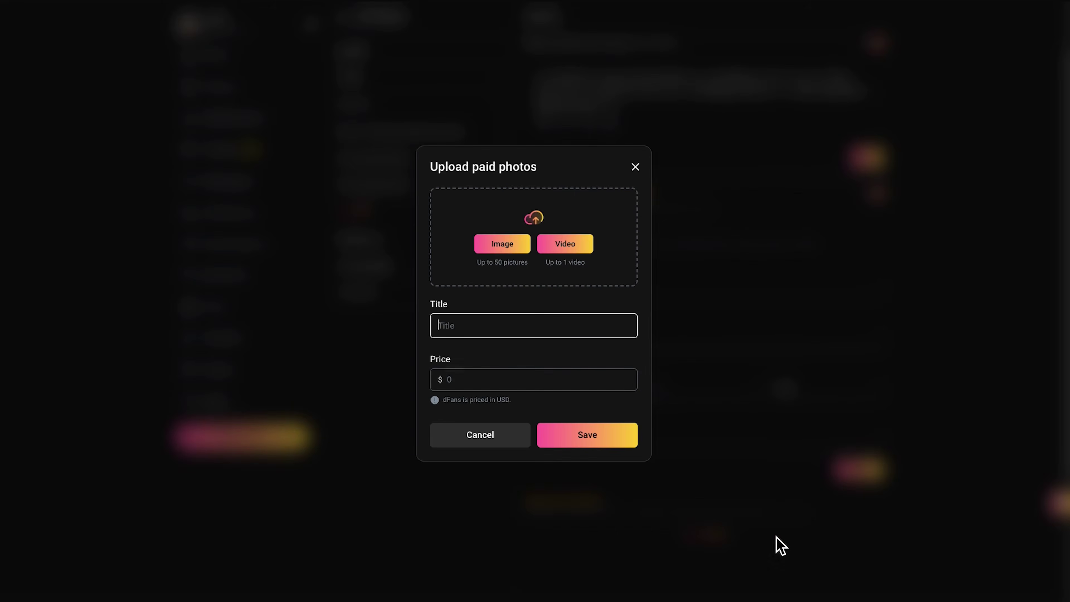
{"action": "left_click", "coordinate": [649, 176]}
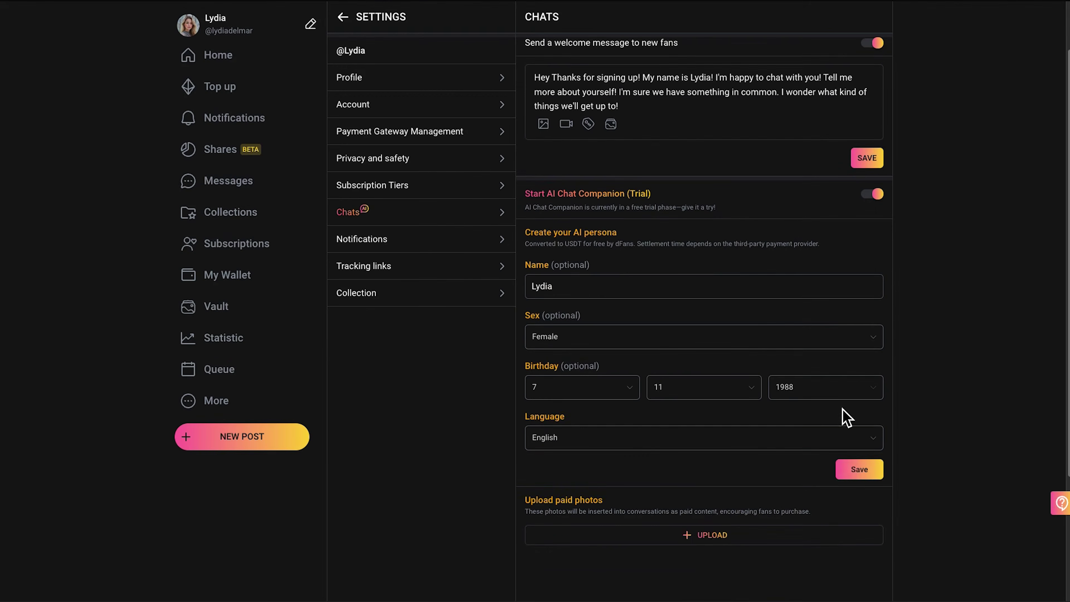
{"action": "scroll", "coordinate": [856, 476], "scroll_direction": "up", "scroll_amount": 2}
{"action": "left_click", "coordinate": [864, 535]}
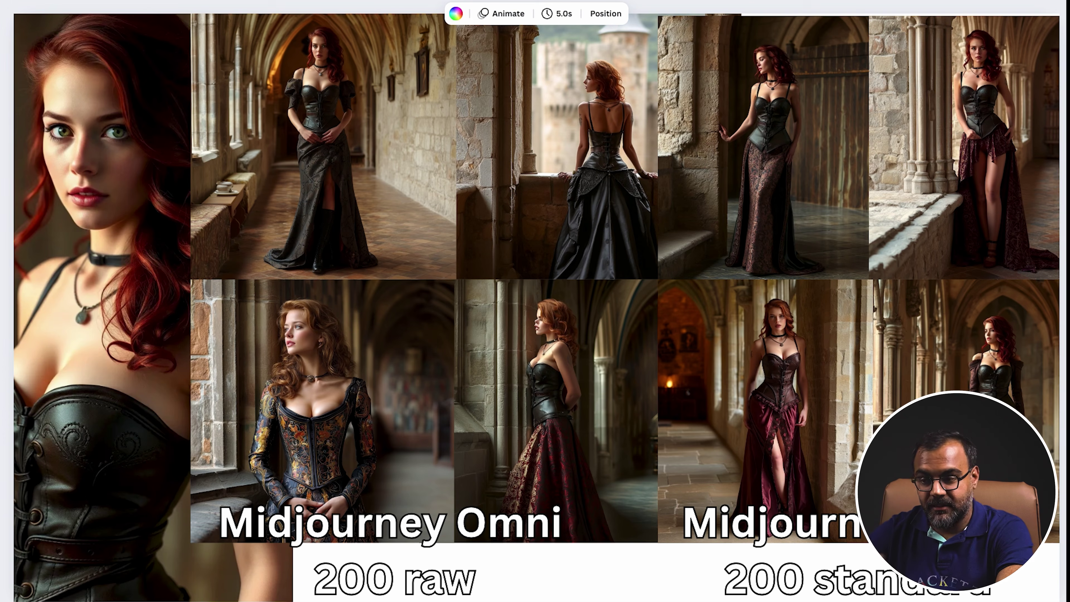
Switch to the Canva comparison and enlarge the first Midjourney Omni 200 raw image until it covers its neighbouring images.
{"action": "left_click", "coordinate": [439, 261]}
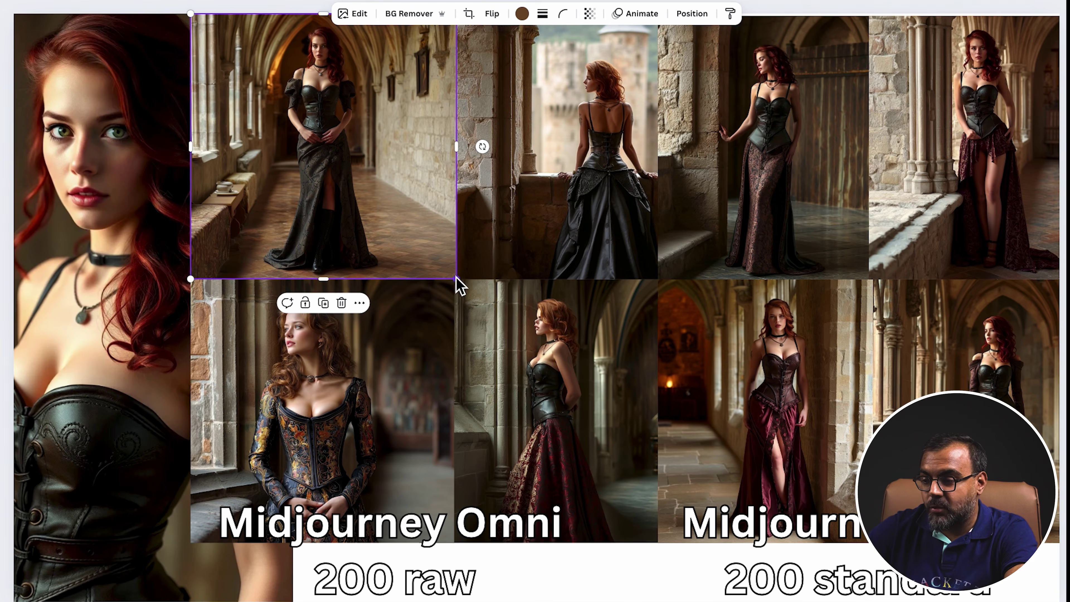
{"action": "left_click_drag", "start_coordinate": [460, 283], "coordinate": [735, 557]}
{"action": "left_click_drag", "start_coordinate": [736, 557], "coordinate": [774, 597]}
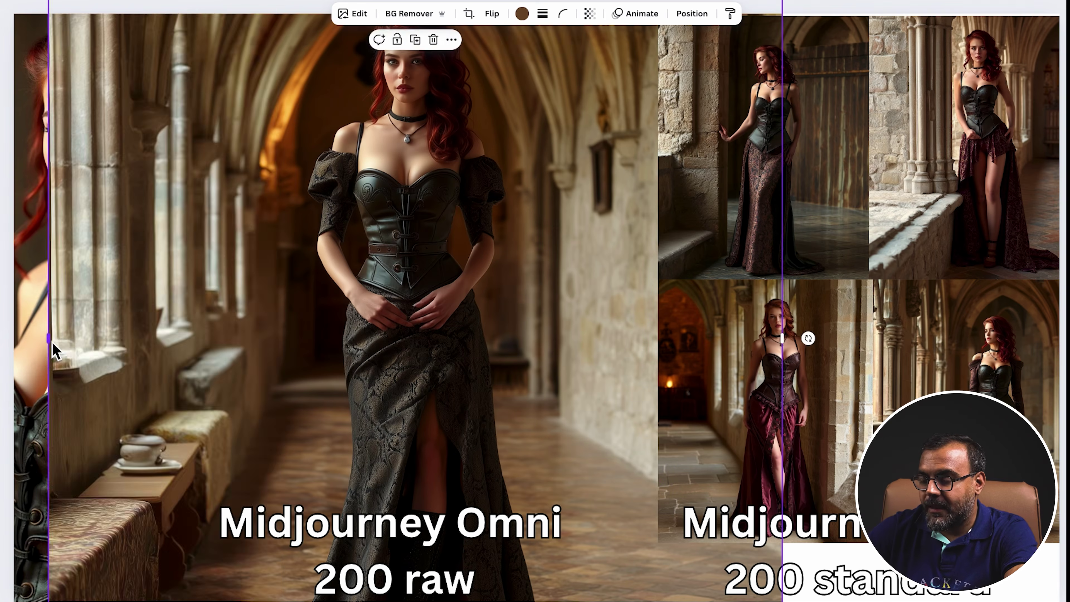
Crop the left part of the enlarged Midjourney image and reposition it beside the reference portrait for a close comparison.
{"action": "left_click_drag", "start_coordinate": [51, 351], "coordinate": [284, 351]}
{"action": "left_click_drag", "start_coordinate": [392, 153], "coordinate": [365, 176]}
{"action": "scroll", "coordinate": [398, 162], "scroll_direction": "up", "scroll_amount": 3}
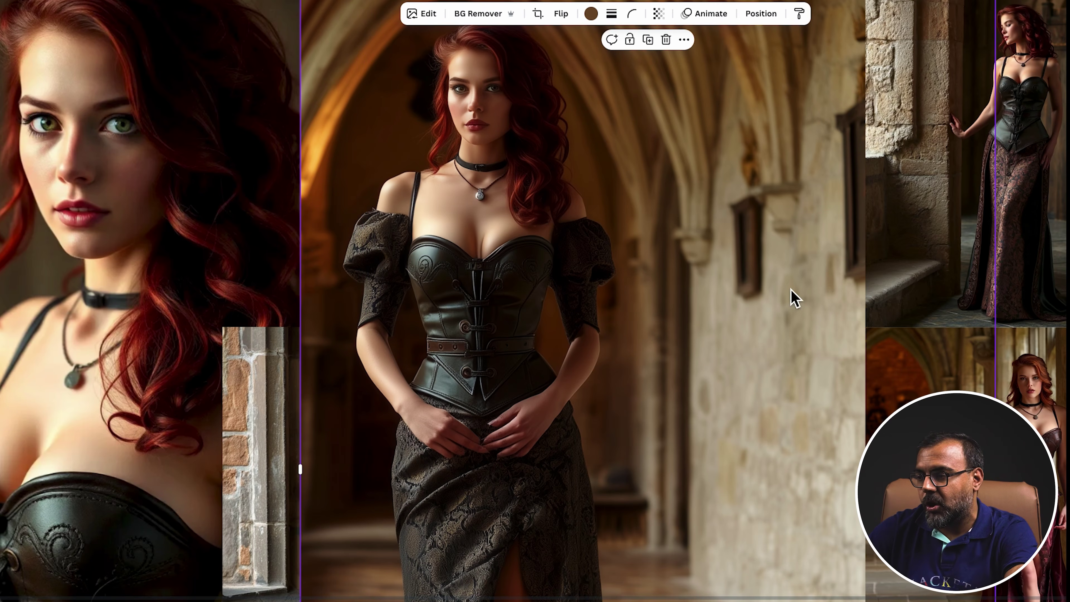
Enlarge the castle-balcony back-view image beside the reference portrait and examine its hands, face, necklace and corset up close.
{"action": "key", "text": "ctrl+z"}
{"action": "left_click_drag", "start_coordinate": [786, 188], "coordinate": [507, 299]}
{"action": "left_click_drag", "start_coordinate": [683, 423], "coordinate": [874, 595]}
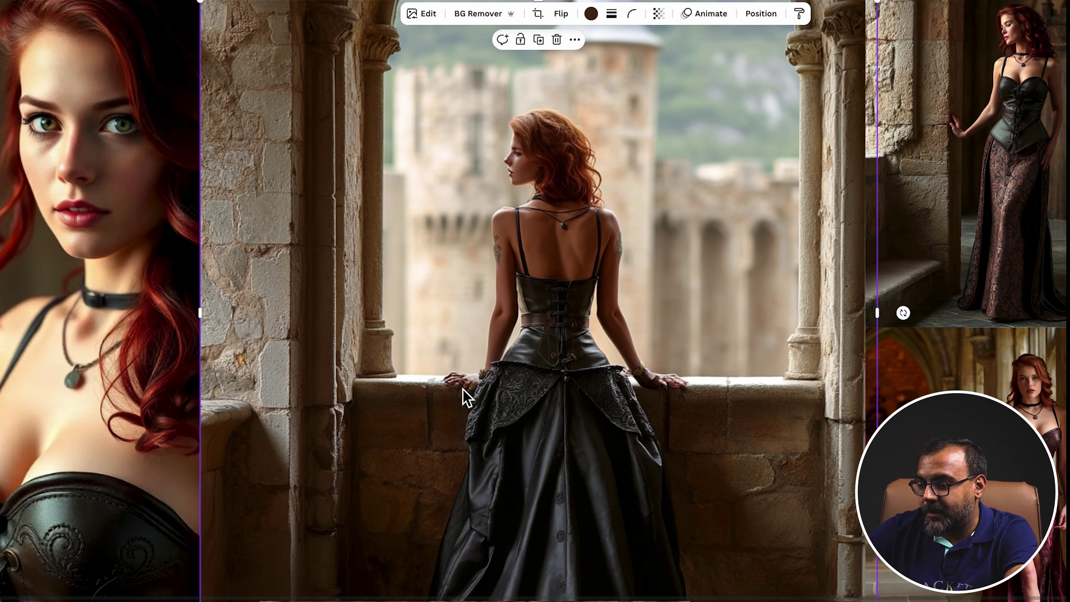
{"action": "scroll", "coordinate": [476, 382], "scroll_direction": "up", "scroll_amount": 5}
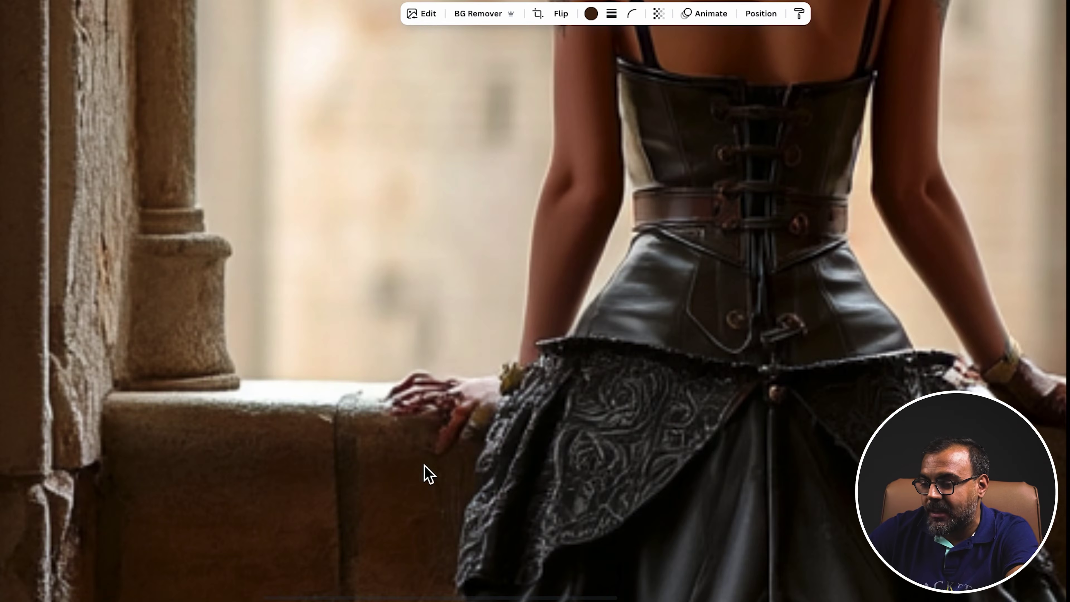
{"action": "scroll", "coordinate": [480, 339], "scroll_direction": "down", "scroll_amount": 5}
{"action": "scroll", "coordinate": [547, 210], "scroll_direction": "up", "scroll_amount": 5}
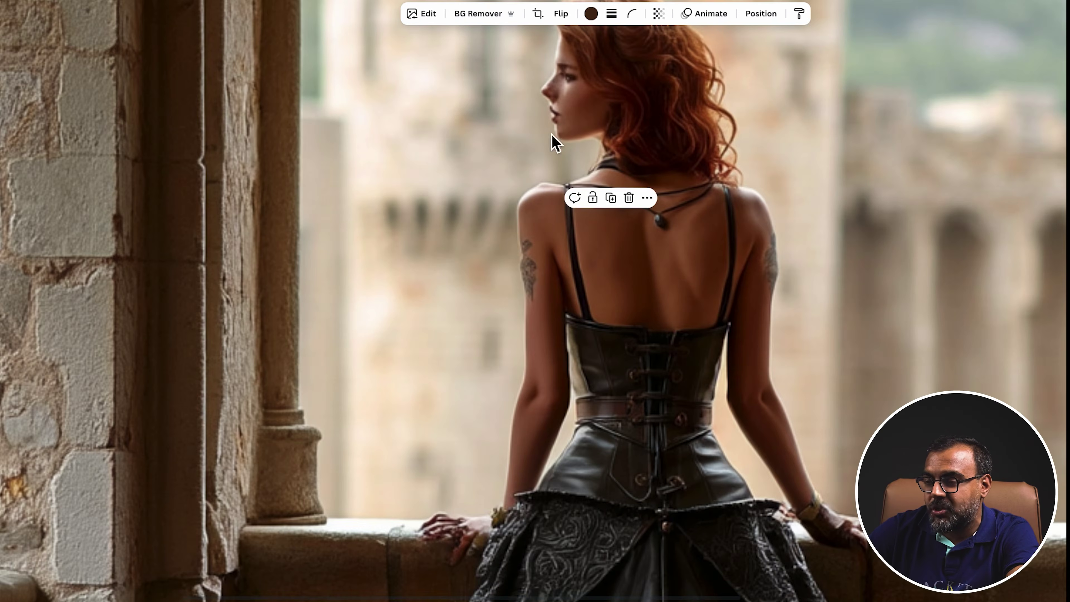
{"action": "scroll", "coordinate": [611, 141], "scroll_direction": "up", "scroll_amount": 2}
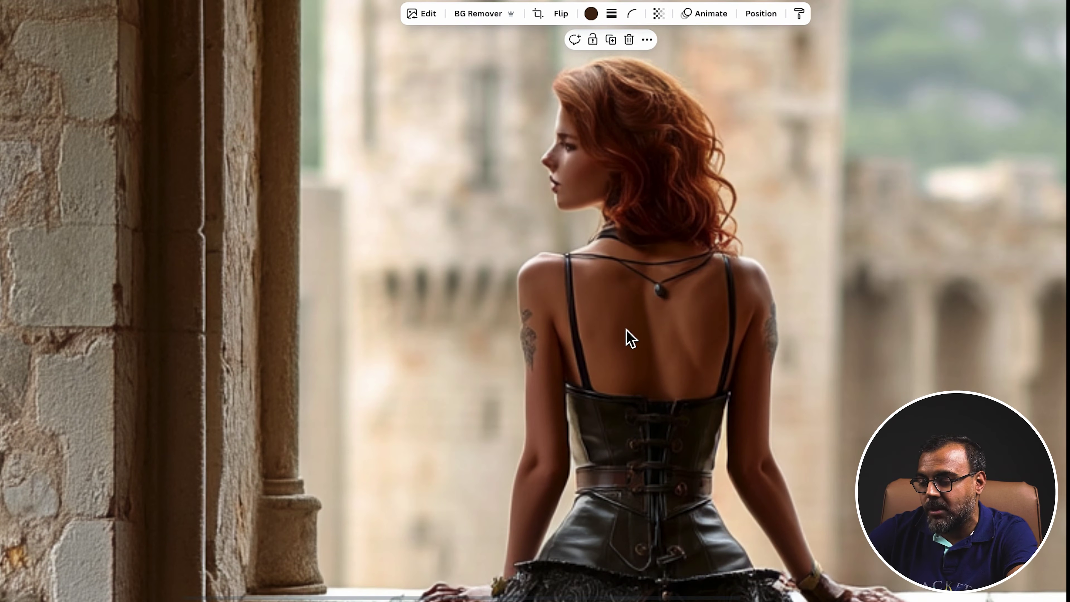
{"action": "scroll", "coordinate": [627, 329], "scroll_direction": "down", "scroll_amount": 6}
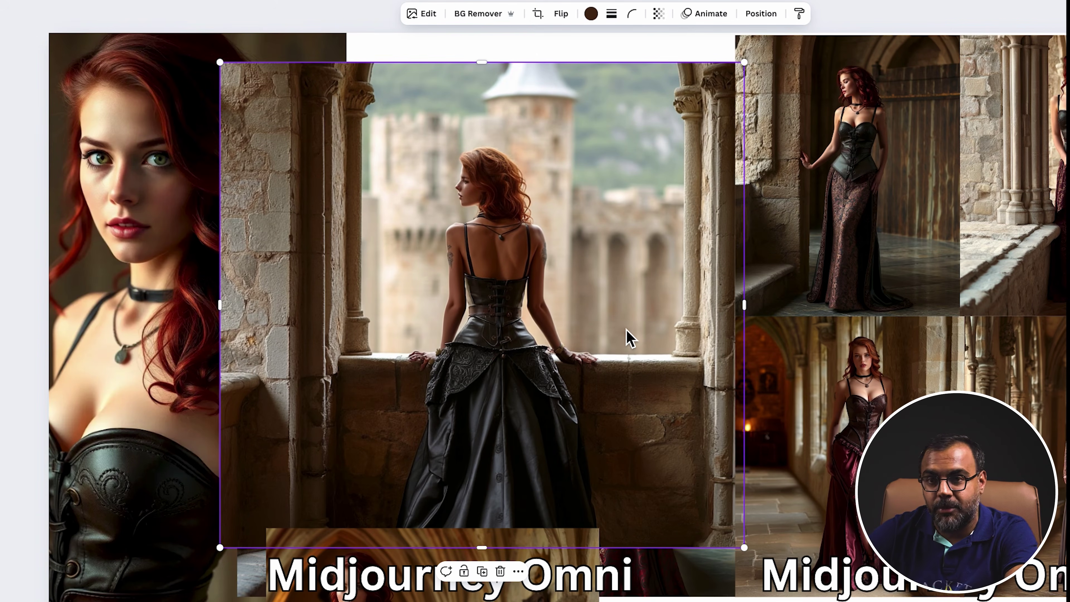
Shrink the castle-balcony image out of the way and move the enlarged side-profile window image up toward the reference portrait.
{"action": "left_click", "coordinate": [734, 543]}
{"action": "left_click_drag", "start_coordinate": [734, 544], "coordinate": [509, 241]}
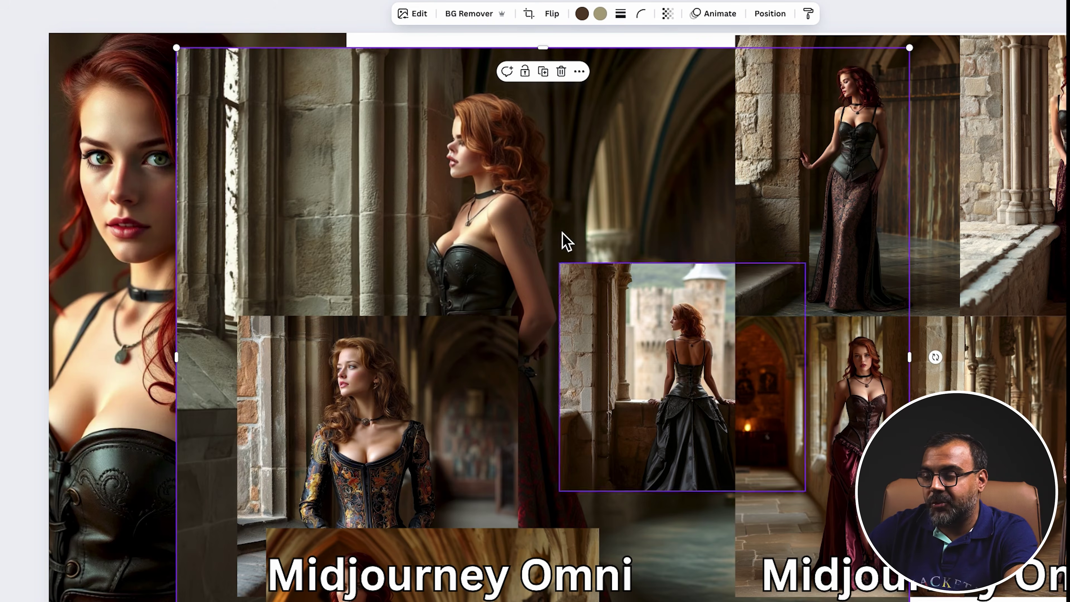
{"action": "left_click_drag", "start_coordinate": [564, 239], "coordinate": [490, 179]}
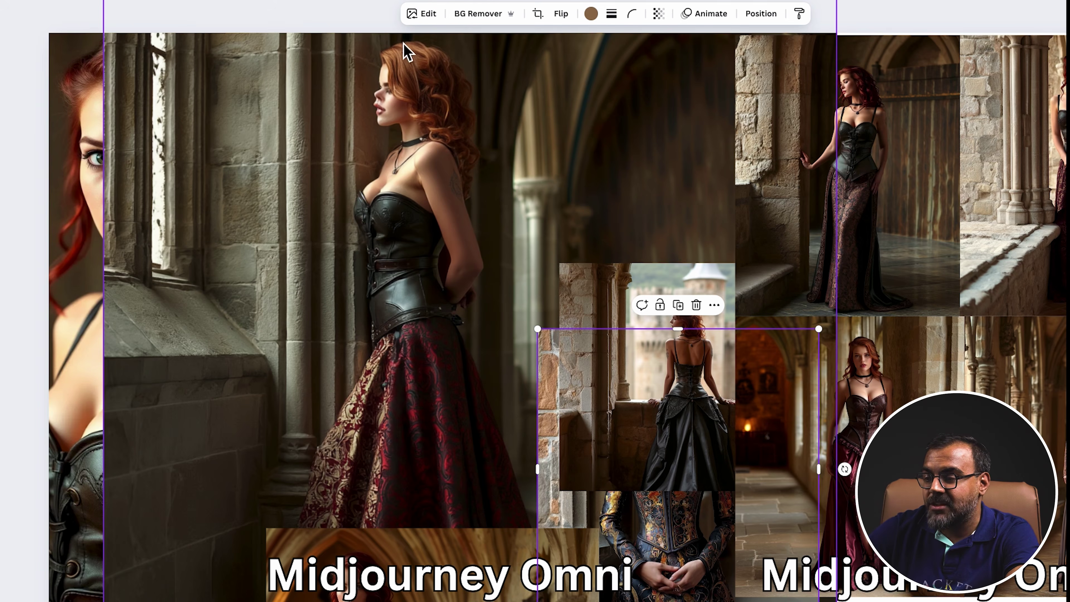
Compare the embroidered-dress image with the reference portrait, shrink it and move it down over the side-profile image.
{"action": "left_click", "coordinate": [368, 148]}
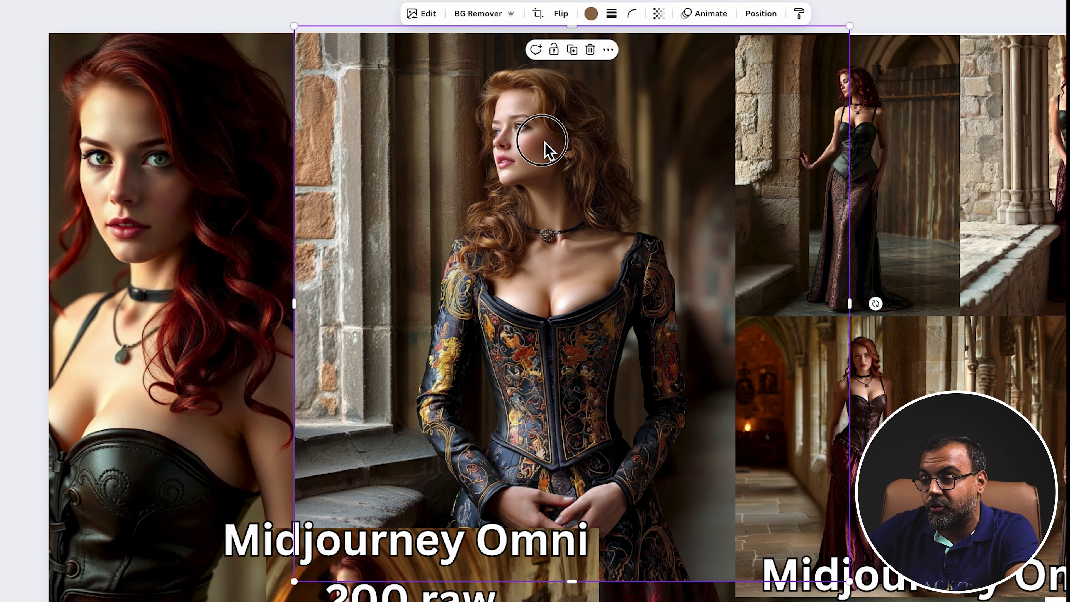
{"action": "left_click_drag", "start_coordinate": [548, 155], "coordinate": [418, 220]}
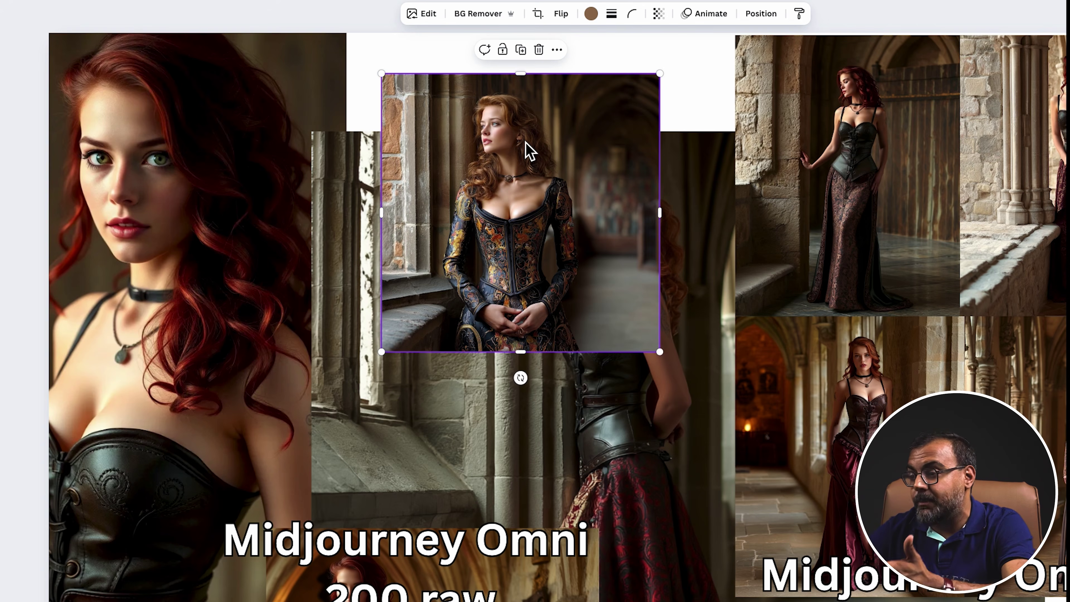
{"action": "left_click_drag", "start_coordinate": [526, 143], "coordinate": [548, 438]}
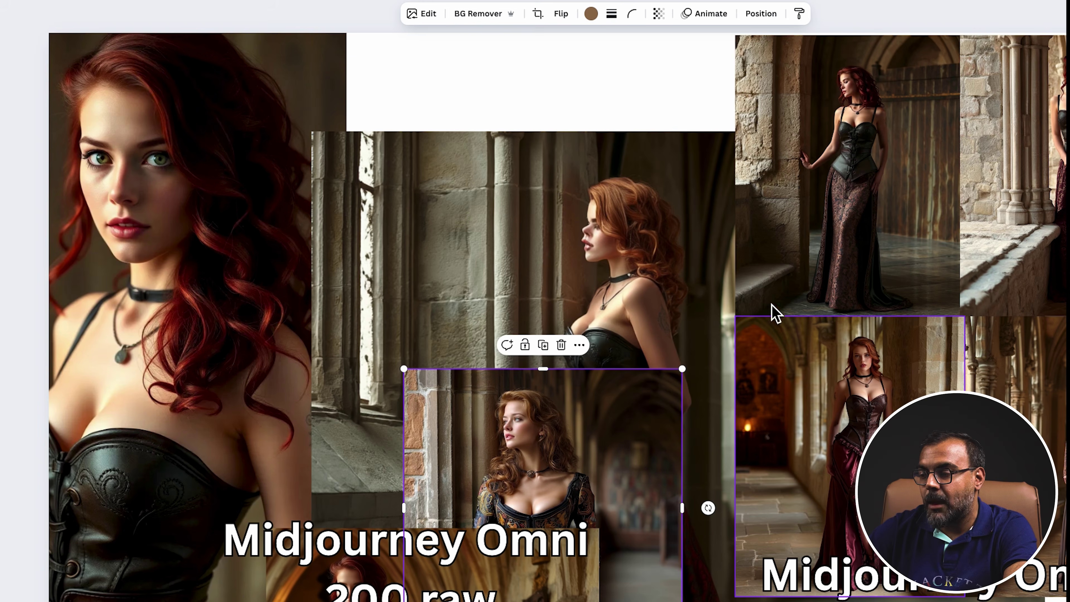
Select the images of the second Midjourney Omni set together and bring them in front beside the reference portrait.
{"action": "right_click", "coordinate": [831, 157]}
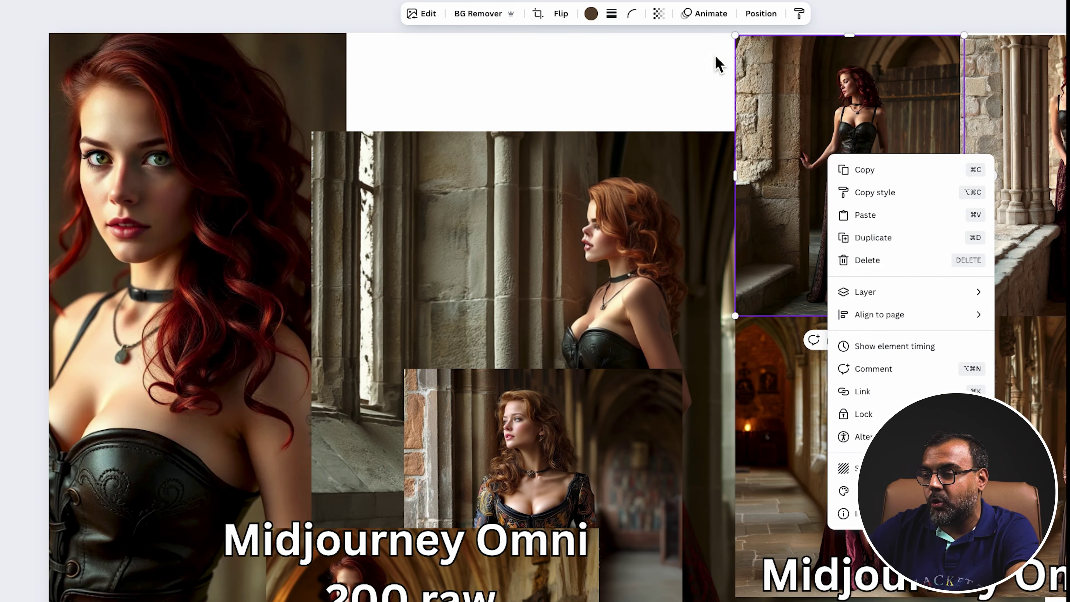
{"action": "left_click", "coordinate": [886, 54]}
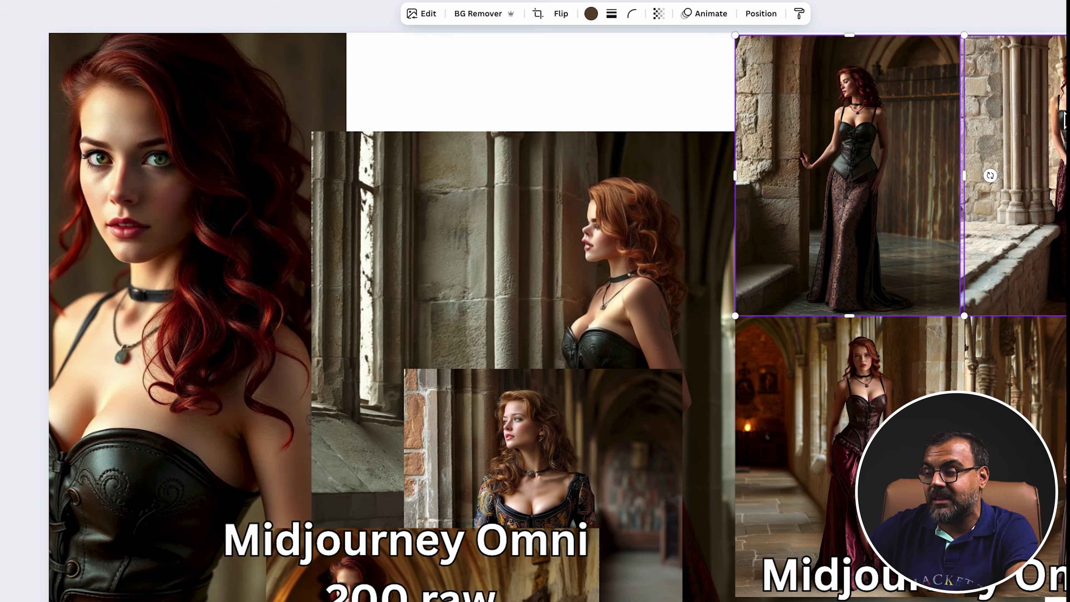
{"action": "left_click", "coordinate": [1045, 120], "text": "shift"}
{"action": "left_click", "coordinate": [825, 421], "text": "shift"}
{"action": "right_click", "coordinate": [825, 417]}
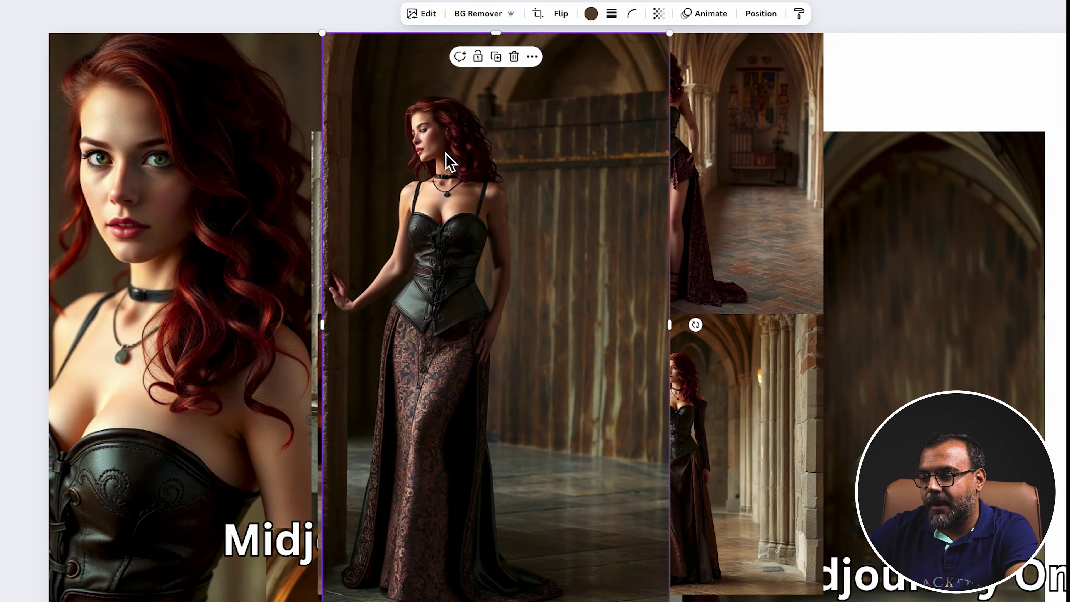
Examine the enlarged wooden-door image's face, choker, corset and skirt up close, and move it away from the reference portrait.
{"action": "scroll", "coordinate": [447, 164], "scroll_direction": "up", "scroll_amount": 3}
{"action": "scroll", "coordinate": [448, 164], "scroll_direction": "up", "scroll_amount": 4}
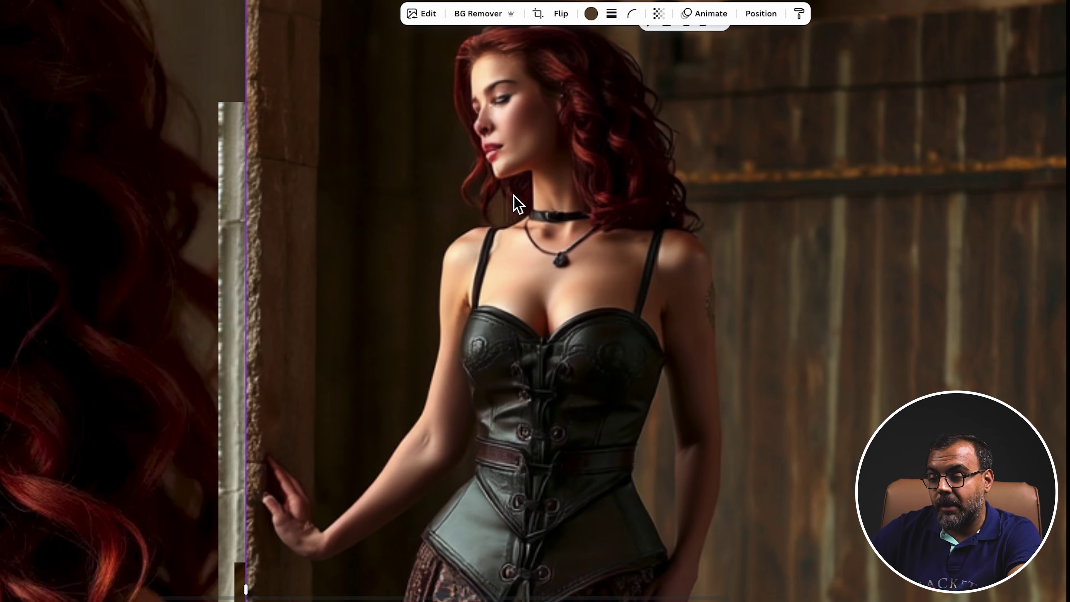
{"action": "scroll", "coordinate": [536, 326], "scroll_direction": "down", "scroll_amount": 5}
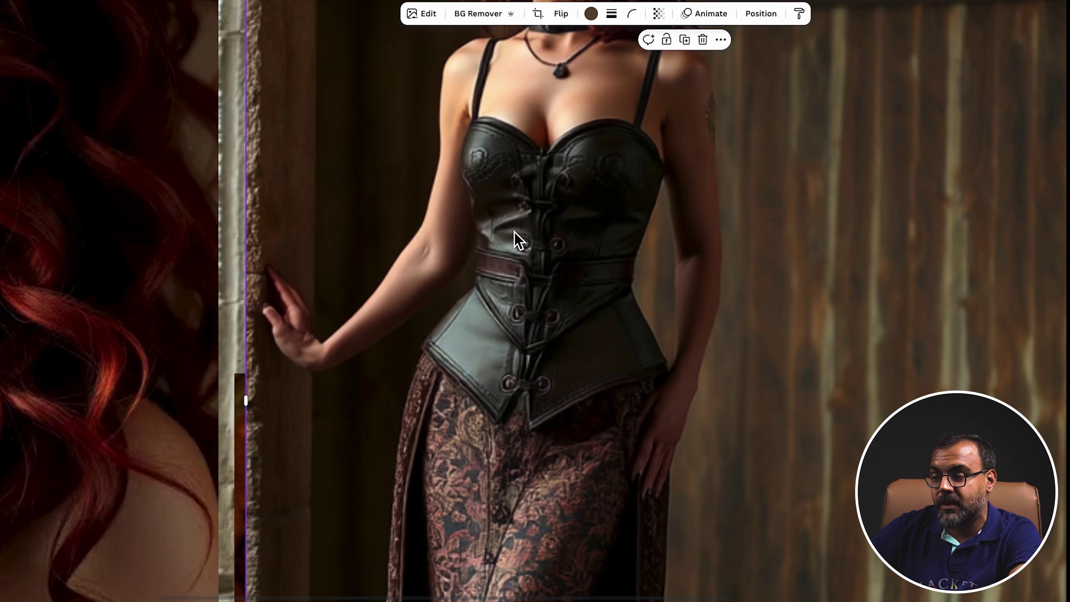
{"action": "scroll", "coordinate": [636, 179], "scroll_direction": "down", "scroll_amount": 3}
{"action": "left_click_drag", "start_coordinate": [489, 265], "coordinate": [849, 586]}
{"action": "key", "text": "ctrl+z"}
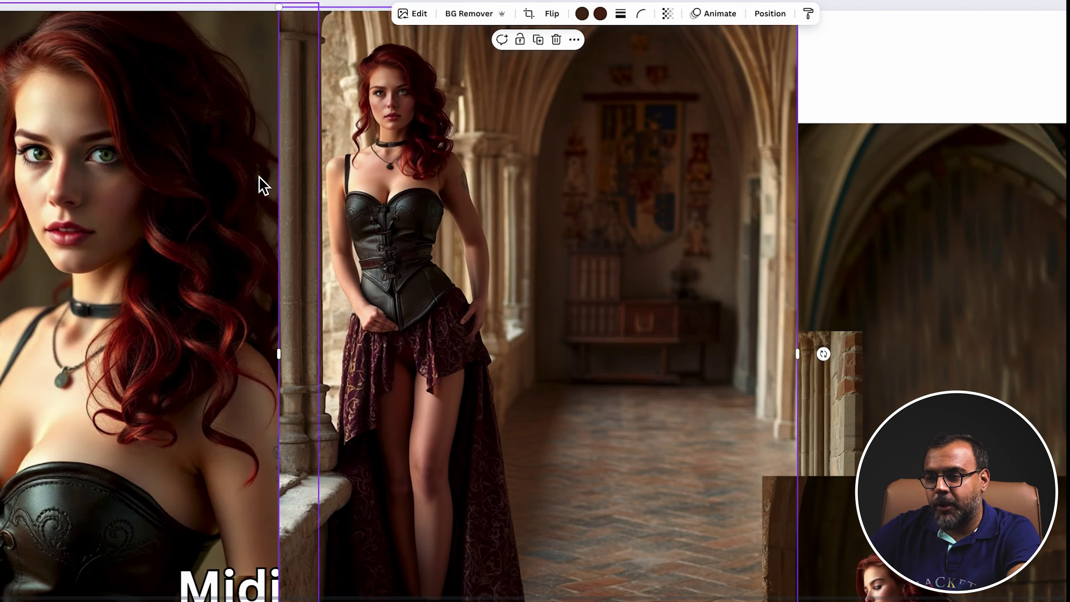
Compare the short-skirt corridor image's face, choker and corset with the reference portrait, and move the image aside.
{"action": "scroll", "coordinate": [401, 83], "scroll_direction": "up", "scroll_amount": 5}
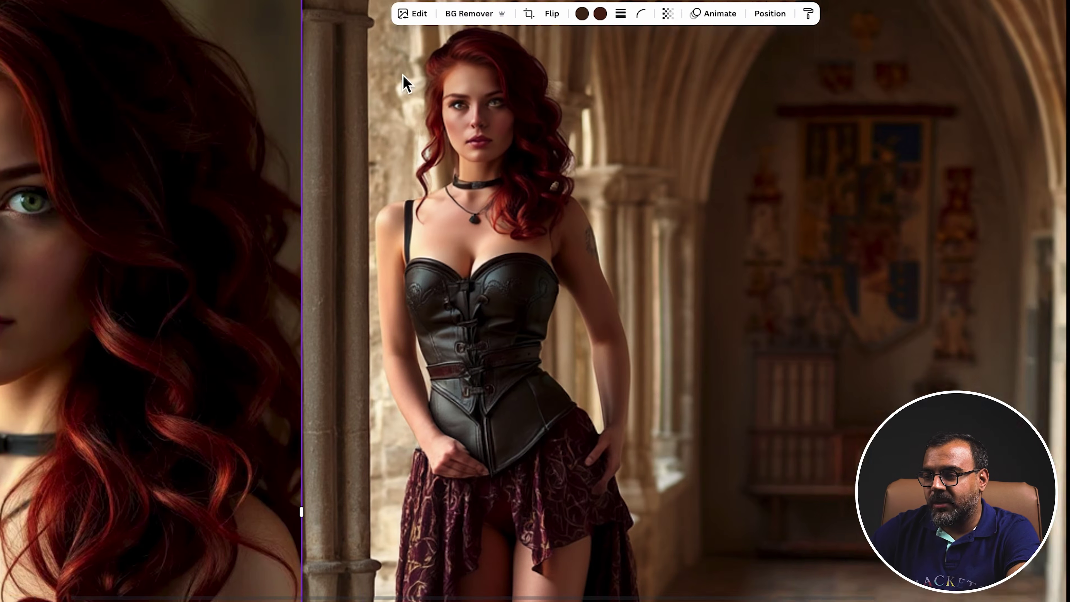
{"action": "scroll", "coordinate": [306, 168], "scroll_direction": "left", "scroll_amount": 3}
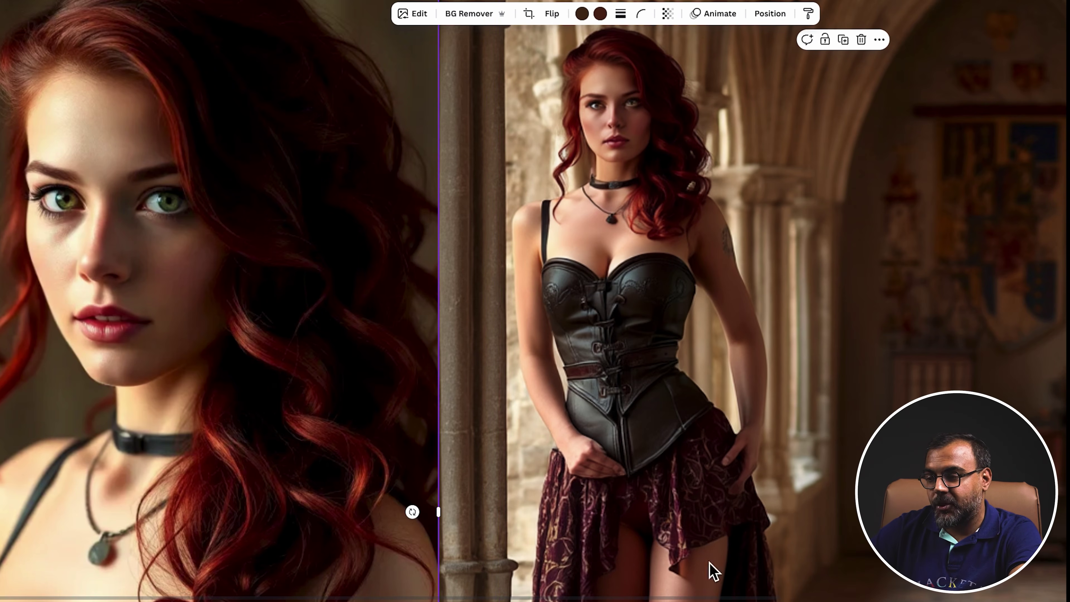
{"action": "scroll", "coordinate": [602, 113], "scroll_direction": "up", "scroll_amount": 5}
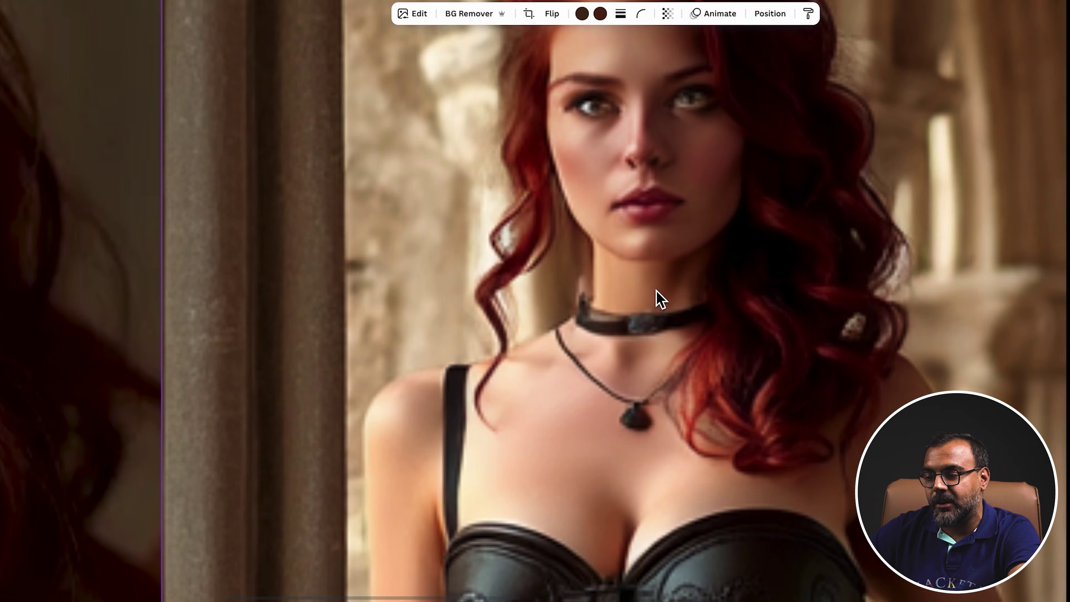
{"action": "scroll", "coordinate": [662, 299], "scroll_direction": "down", "scroll_amount": 5}
{"action": "scroll", "coordinate": [670, 303], "scroll_direction": "down", "scroll_amount": 4}
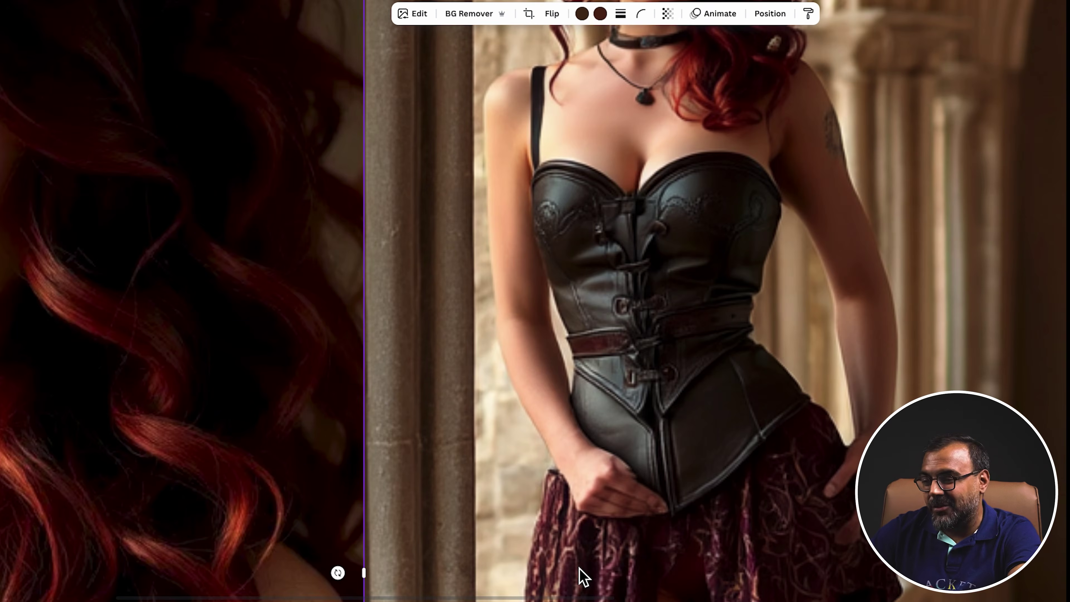
{"action": "left_click_drag", "start_coordinate": [632, 287], "coordinate": [1007, 304]}
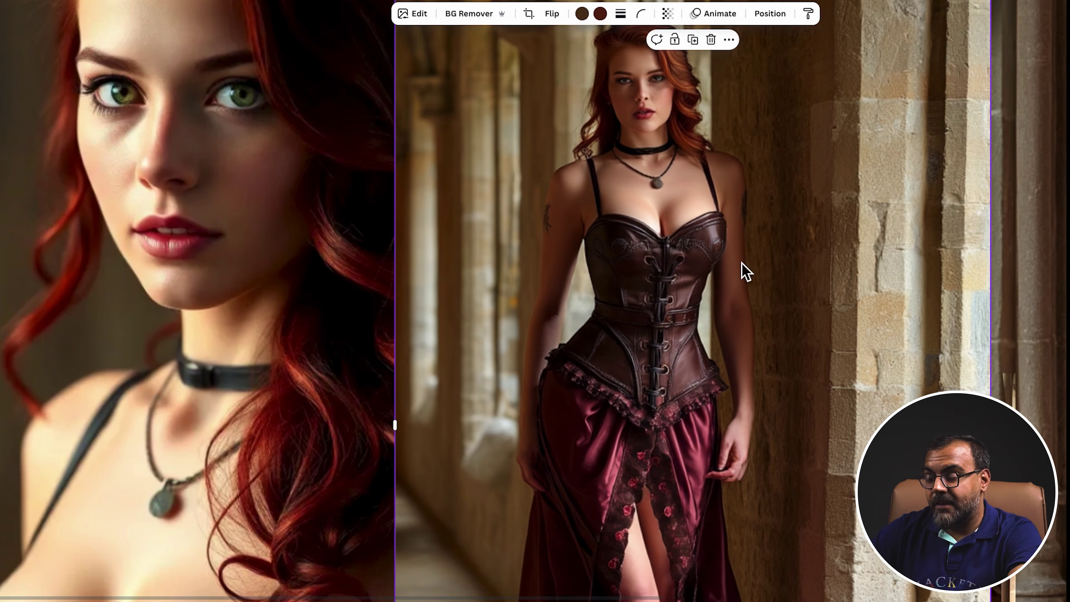
Examine the burgundy-dress and long-sleeved gown images against the reference portrait, checking face, hair, necklace and corset details.
{"action": "scroll", "coordinate": [649, 387], "scroll_direction": "up", "scroll_amount": 2}
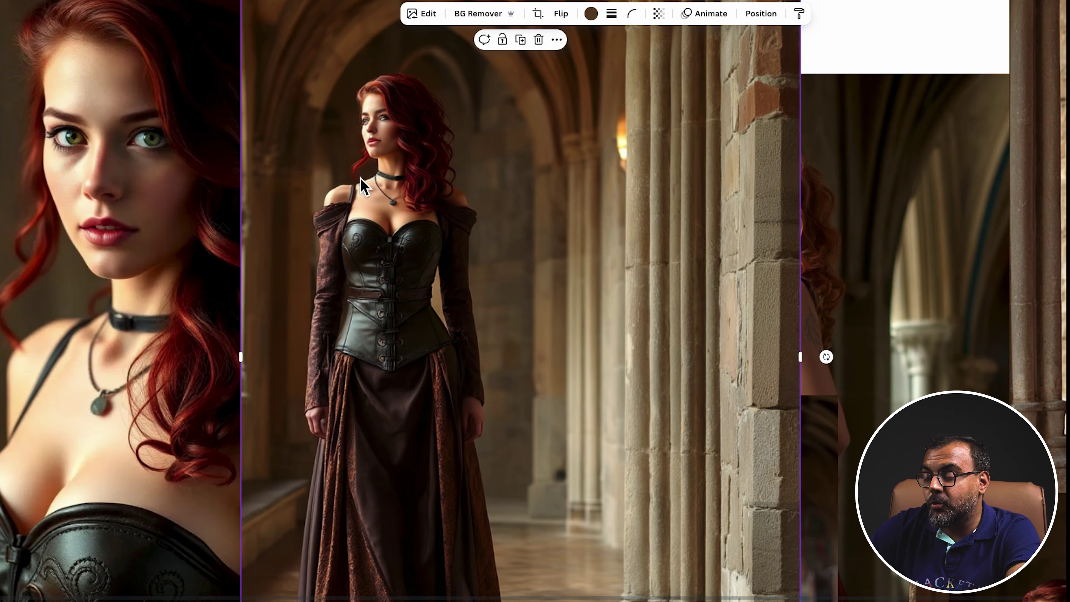
{"action": "scroll", "coordinate": [353, 143], "scroll_direction": "up", "scroll_amount": 5}
{"action": "scroll", "coordinate": [352, 143], "scroll_direction": "left", "scroll_amount": 5}
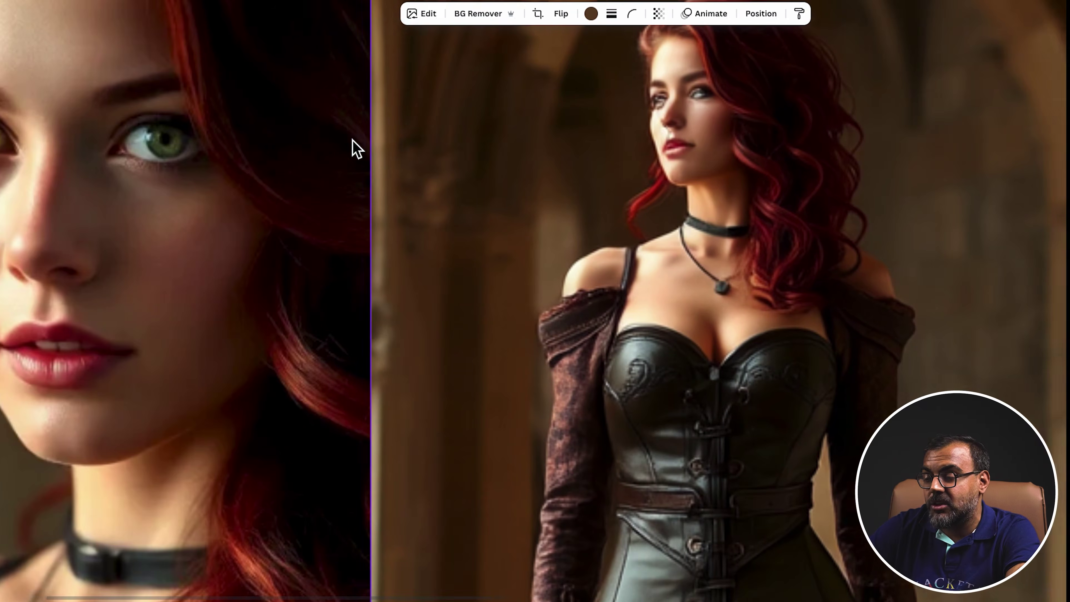
{"action": "scroll", "coordinate": [551, 455], "scroll_direction": "down", "scroll_amount": 5}
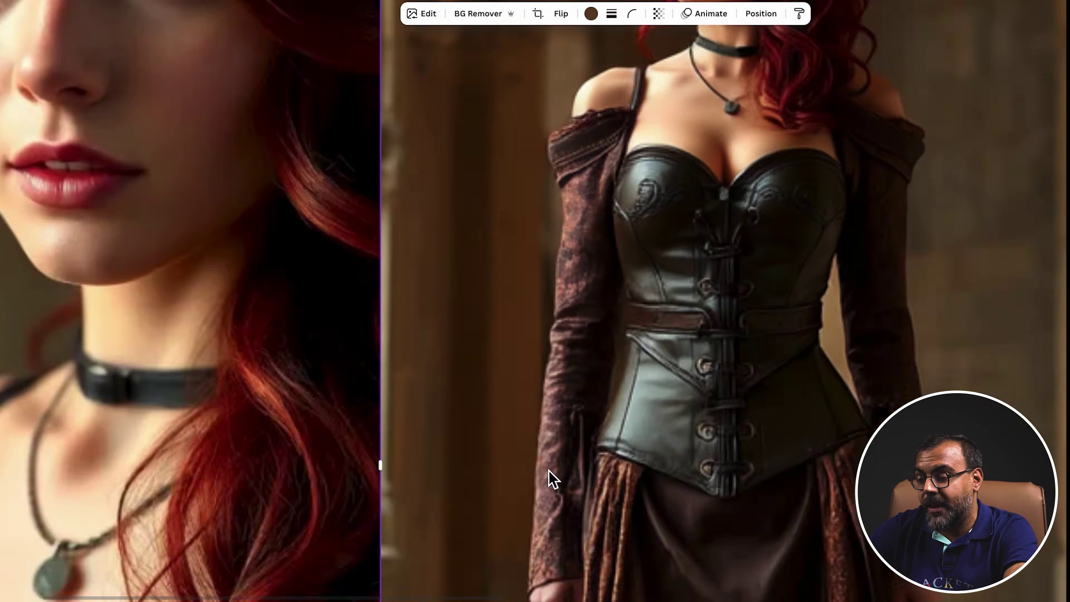
{"action": "scroll", "coordinate": [519, 466], "scroll_direction": "down", "scroll_amount": 3}
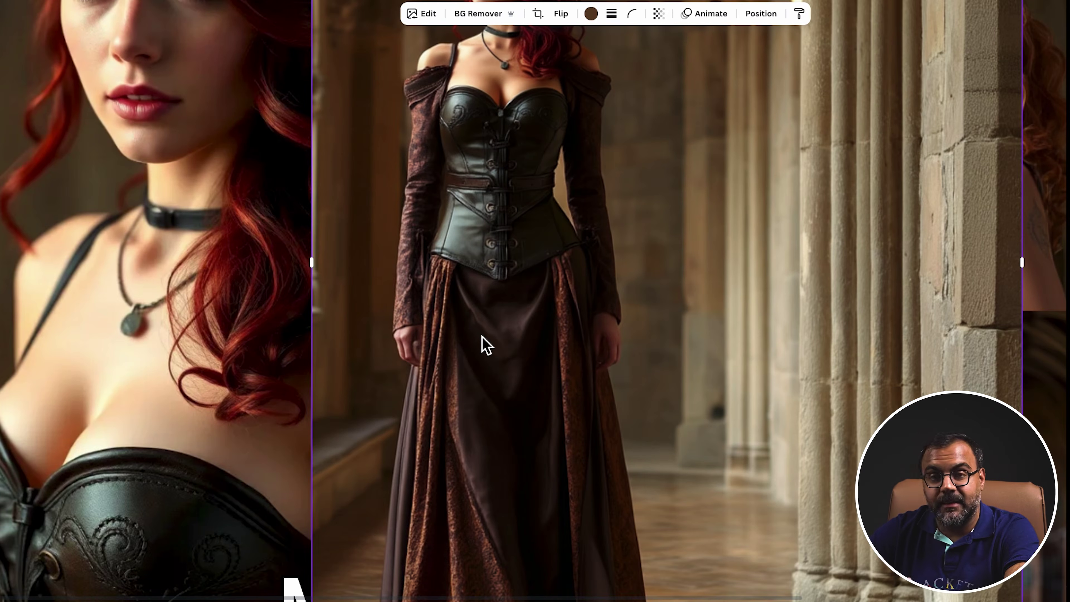
{"action": "scroll", "coordinate": [474, 284], "scroll_direction": "down", "scroll_amount": 3}
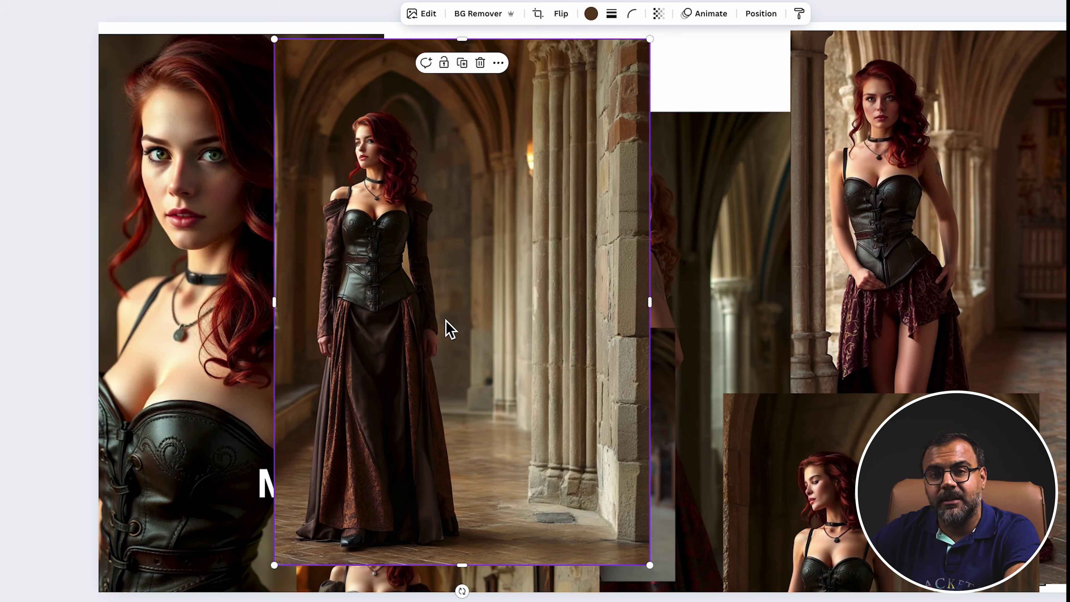
{"action": "scroll", "coordinate": [679, 256], "scroll_direction": "down", "scroll_amount": 1}
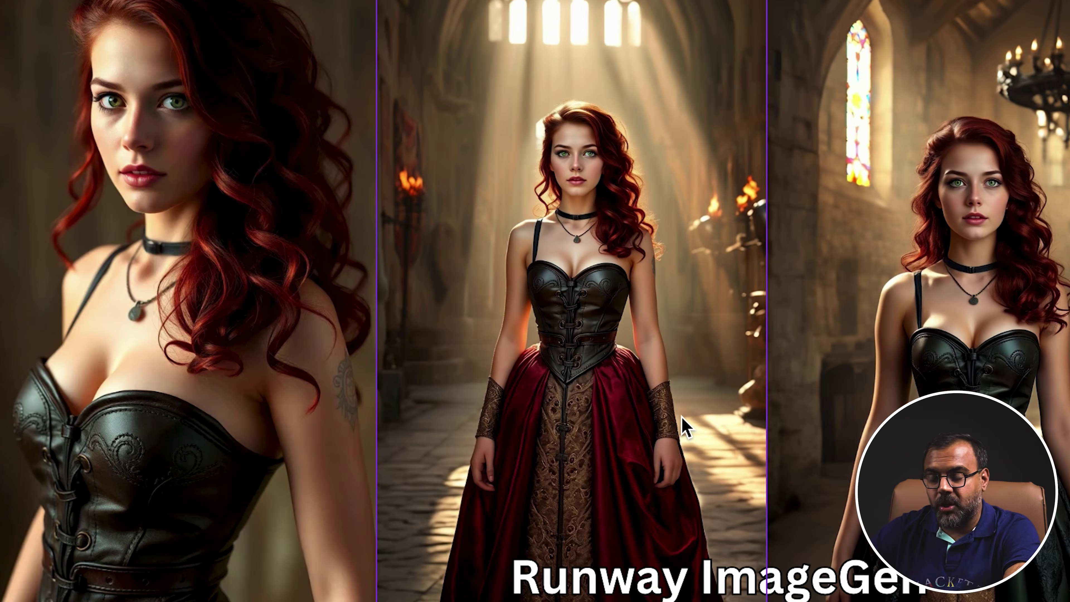
Switch from the Runway ImageGen comparison to the KaijuGen generator and view the Runway T2I reference image slots.
{"action": "mouse_move", "coordinate": [206, 133]}
{"action": "left_mouse_down"}
{"action": "mouse_move", "coordinate": [148, 137]}
{"action": "mouse_move", "coordinate": [204, 136]}
{"action": "left_mouse_up"}
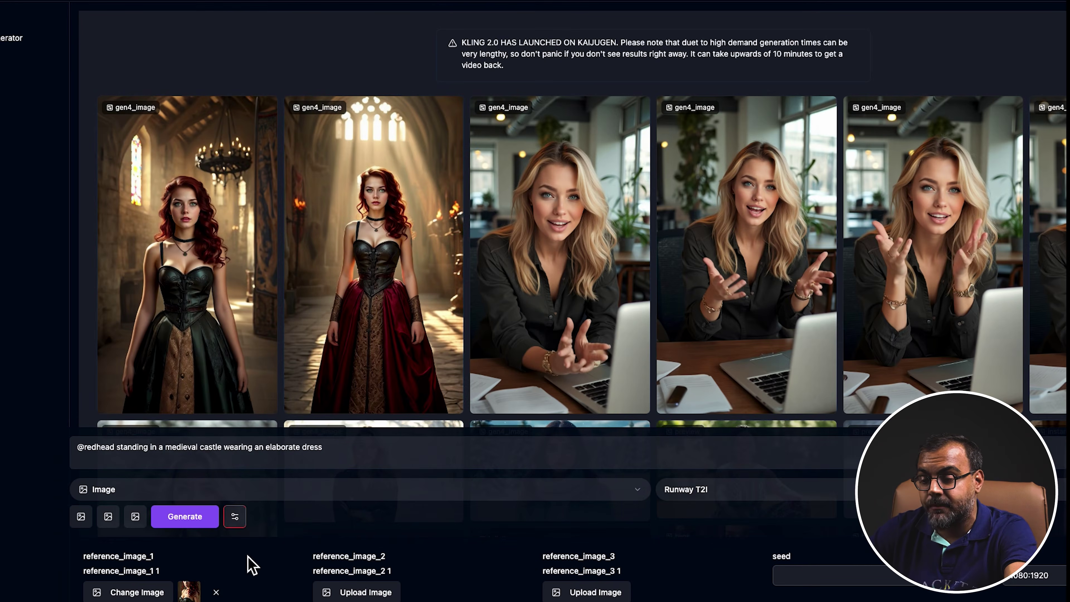
{"action": "left_click", "coordinate": [82, 518]}
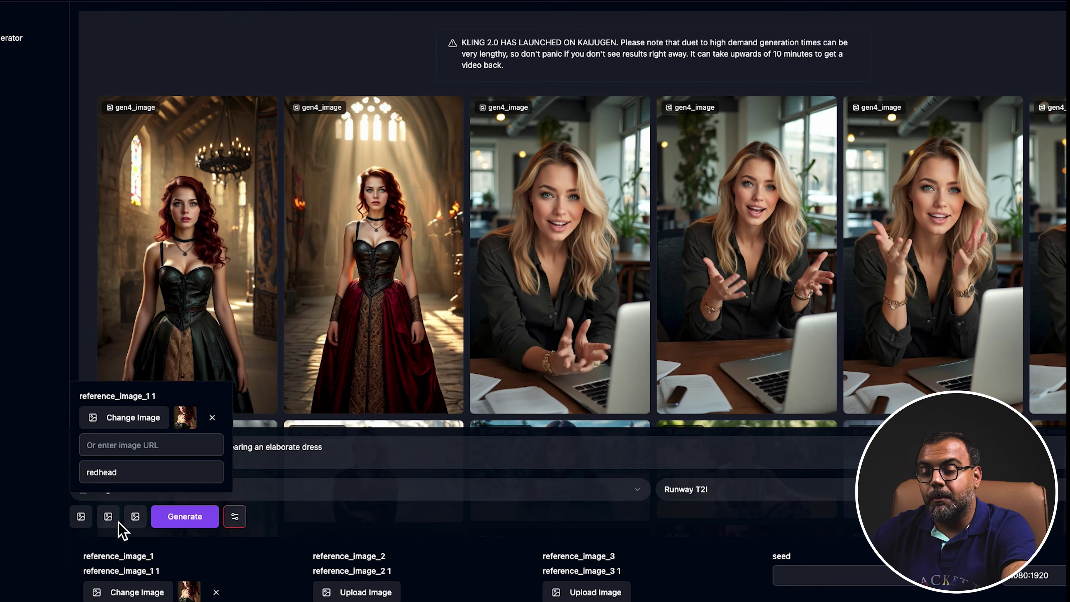
{"action": "left_click", "coordinate": [108, 516]}
{"action": "left_click", "coordinate": [135, 516]}
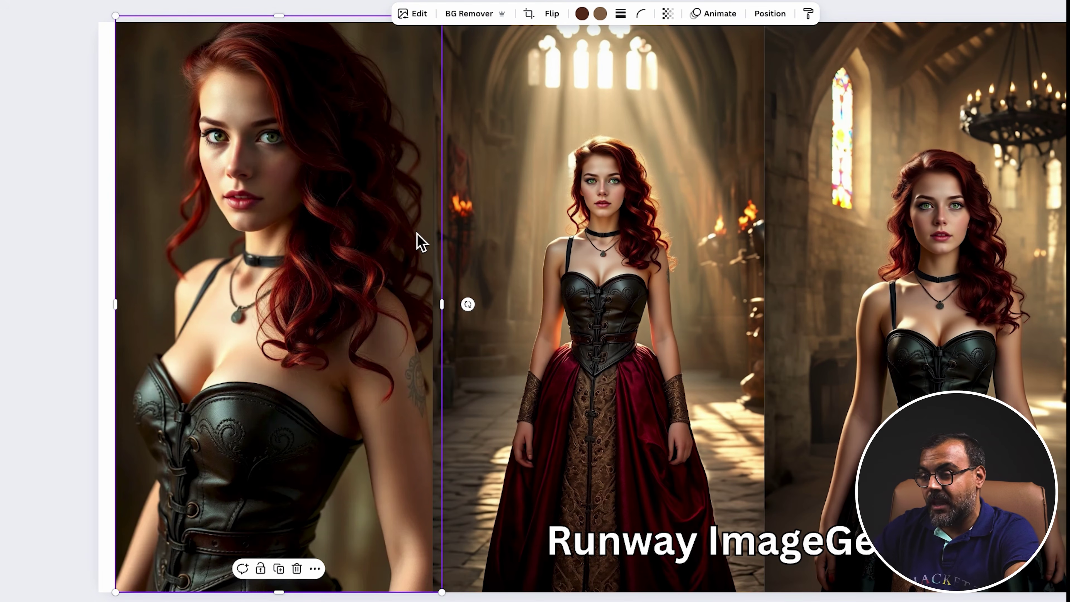
Switch back to the Canva comparison and examine the red-gown Runway ImageGen image's face, necklace, corset and arm tattoo up close.
{"action": "scroll", "coordinate": [632, 190], "scroll_direction": "right", "scroll_amount": 2}
{"action": "left_click", "coordinate": [922, 168]}
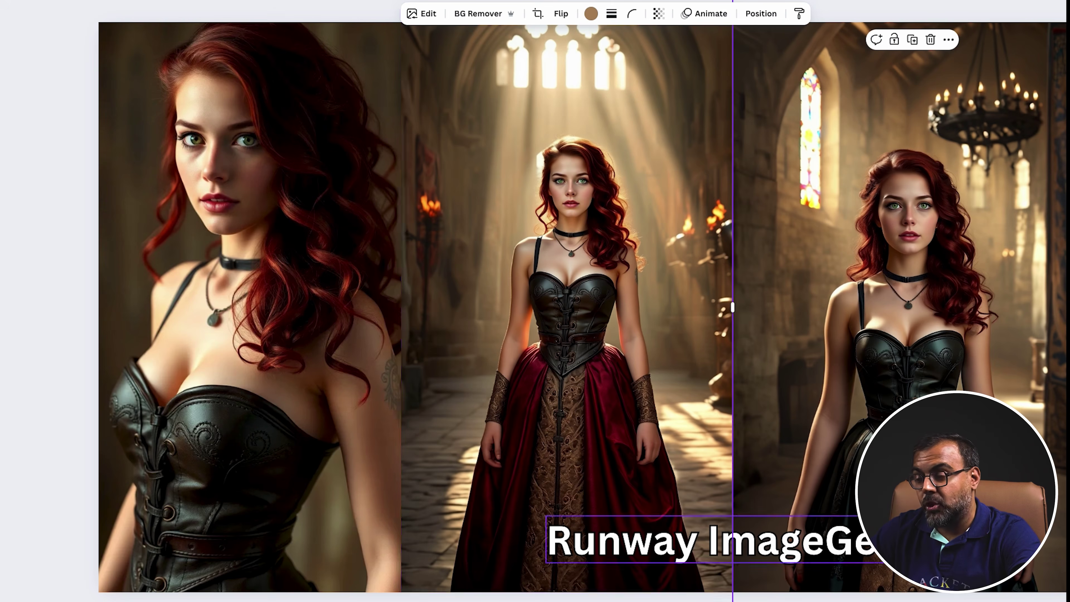
{"action": "scroll", "coordinate": [584, 269], "scroll_direction": "up", "scroll_amount": 3}
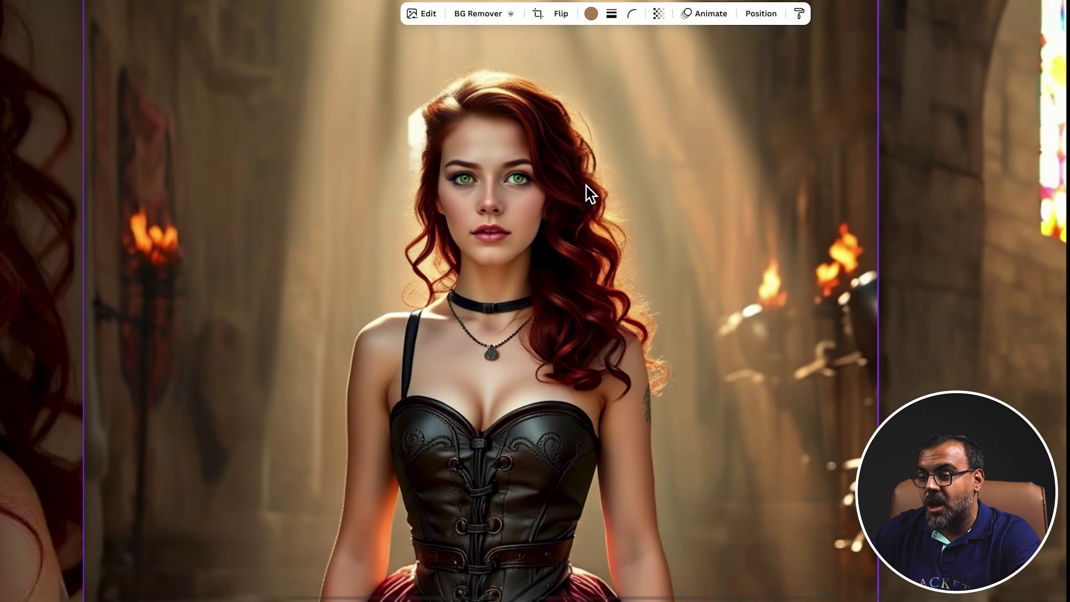
{"action": "scroll", "coordinate": [590, 194], "scroll_direction": "right", "scroll_amount": 2}
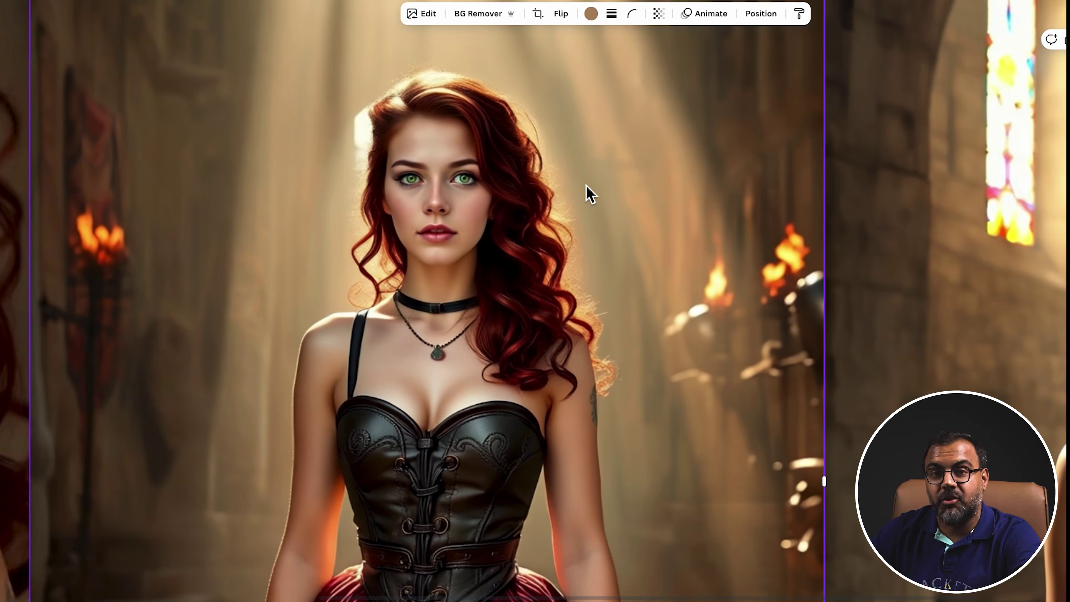
{"action": "scroll", "coordinate": [344, 292], "scroll_direction": "up", "scroll_amount": 2}
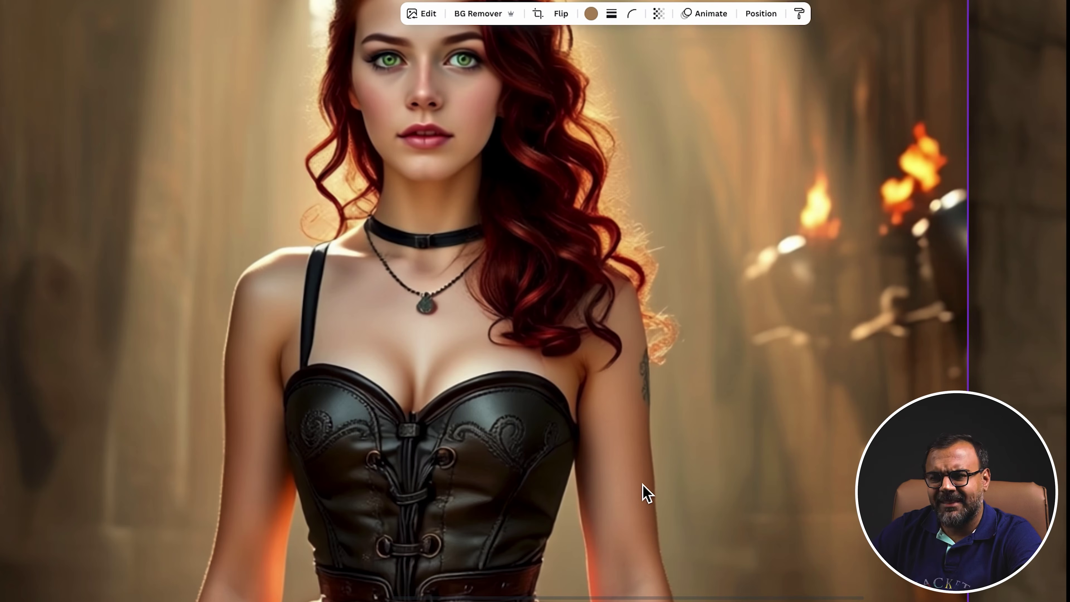
{"action": "scroll", "coordinate": [465, 206], "scroll_direction": "up", "scroll_amount": 2}
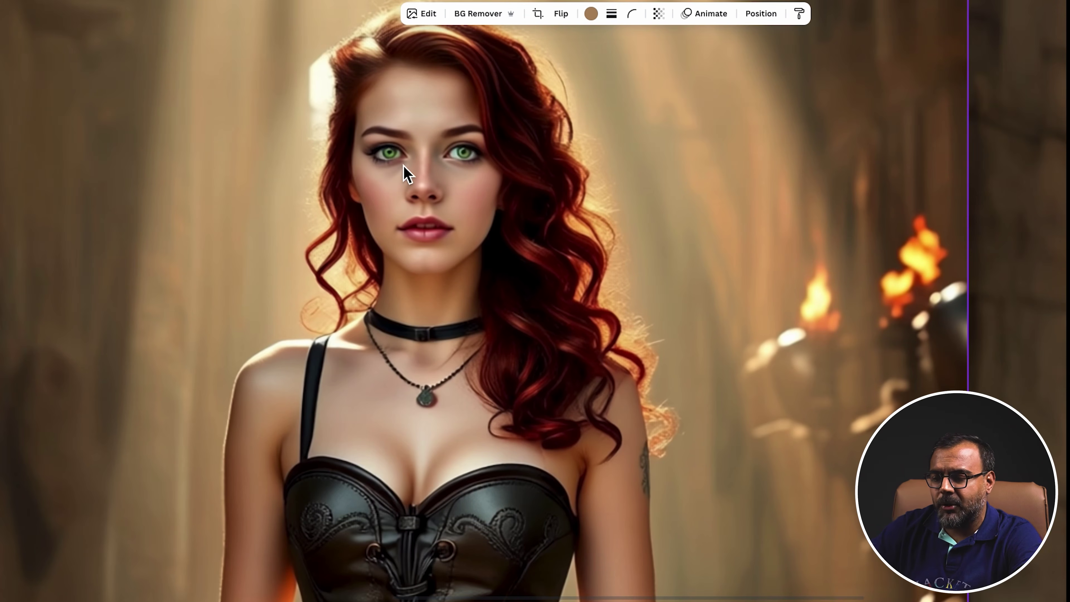
Examine the stained-glass hall Runway image up close and compare its face, hair and choker with the neighbouring corset image.
{"action": "scroll", "coordinate": [404, 171], "scroll_direction": "down", "scroll_amount": 3}
{"action": "scroll", "coordinate": [497, 210], "scroll_direction": "right", "scroll_amount": 5}
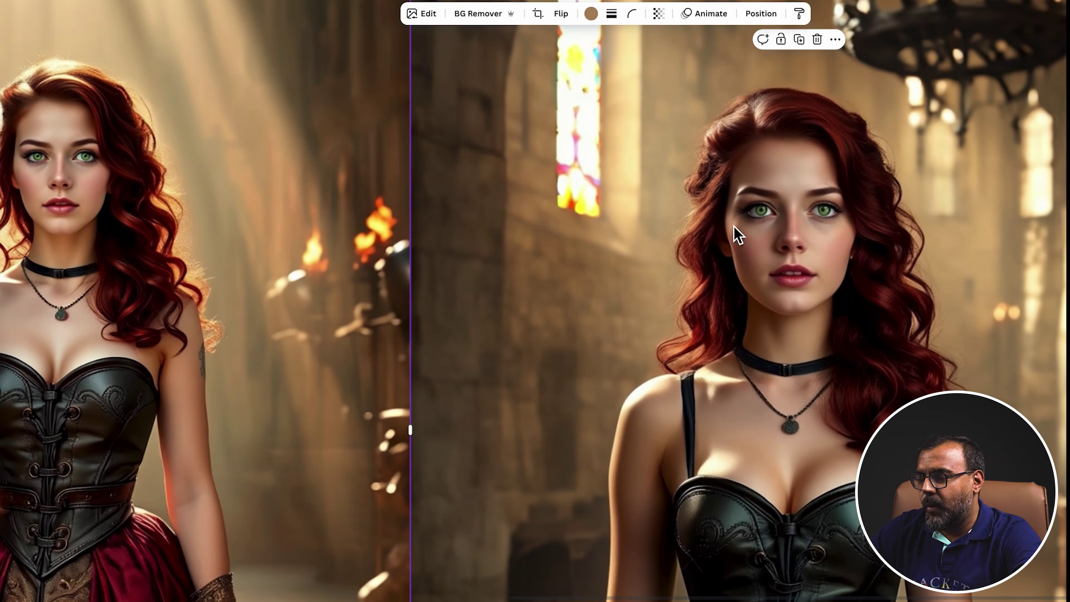
{"action": "scroll", "coordinate": [842, 232], "scroll_direction": "right", "scroll_amount": 5}
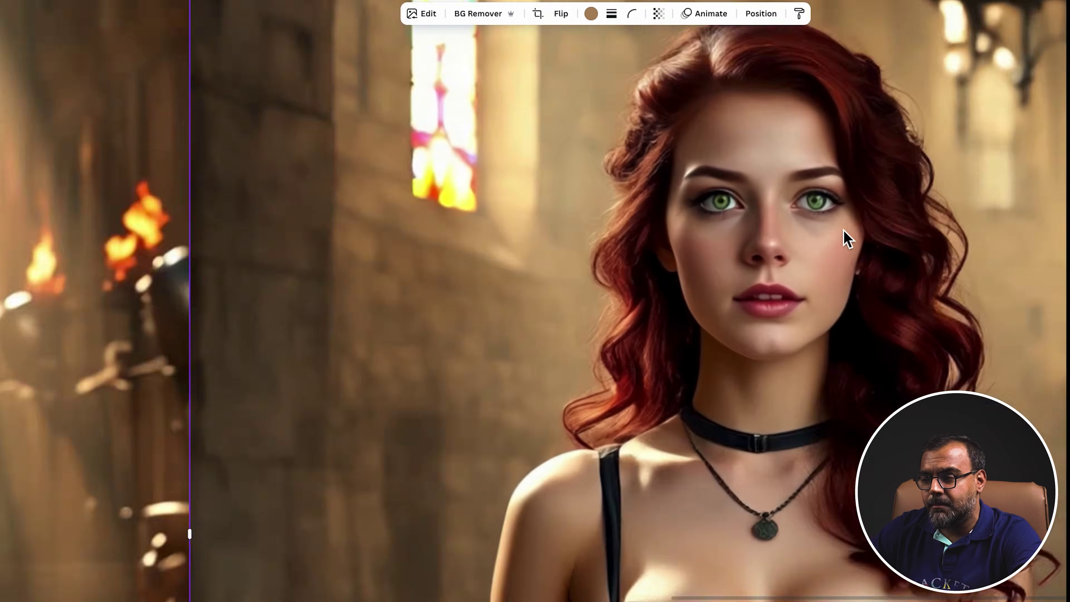
{"action": "scroll", "coordinate": [842, 231], "scroll_direction": "up", "scroll_amount": 5}
{"action": "scroll", "coordinate": [844, 231], "scroll_direction": "right", "scroll_amount": 2}
{"action": "scroll", "coordinate": [844, 230], "scroll_direction": "up", "scroll_amount": 1}
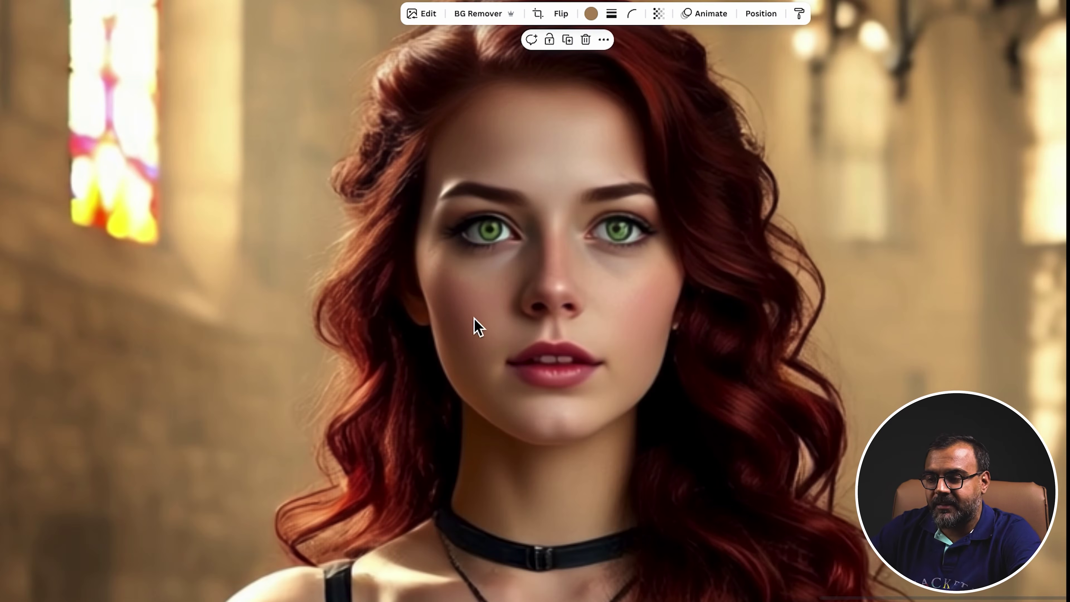
{"action": "scroll", "coordinate": [531, 472], "scroll_direction": "down", "scroll_amount": 5}
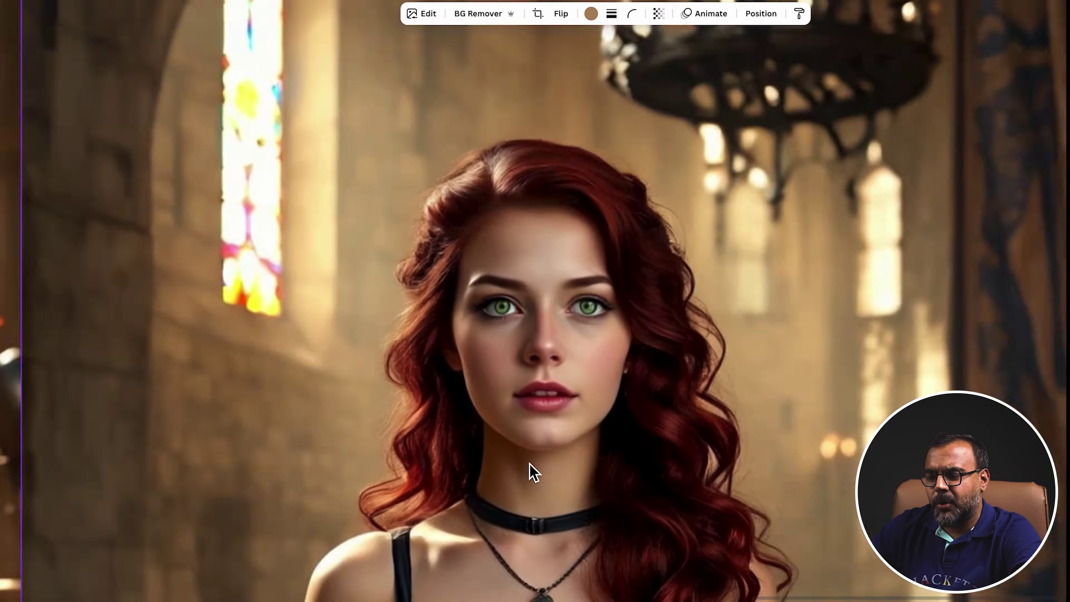
{"action": "scroll", "coordinate": [523, 464], "scroll_direction": "left", "scroll_amount": 5}
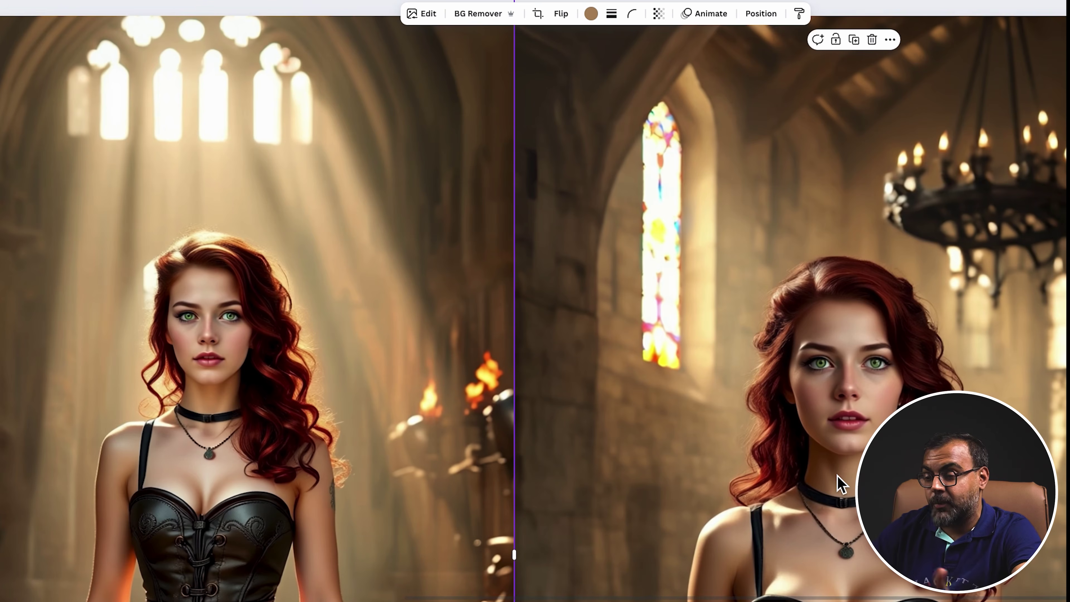
{"action": "scroll", "coordinate": [806, 472], "scroll_direction": "down", "scroll_amount": 5}
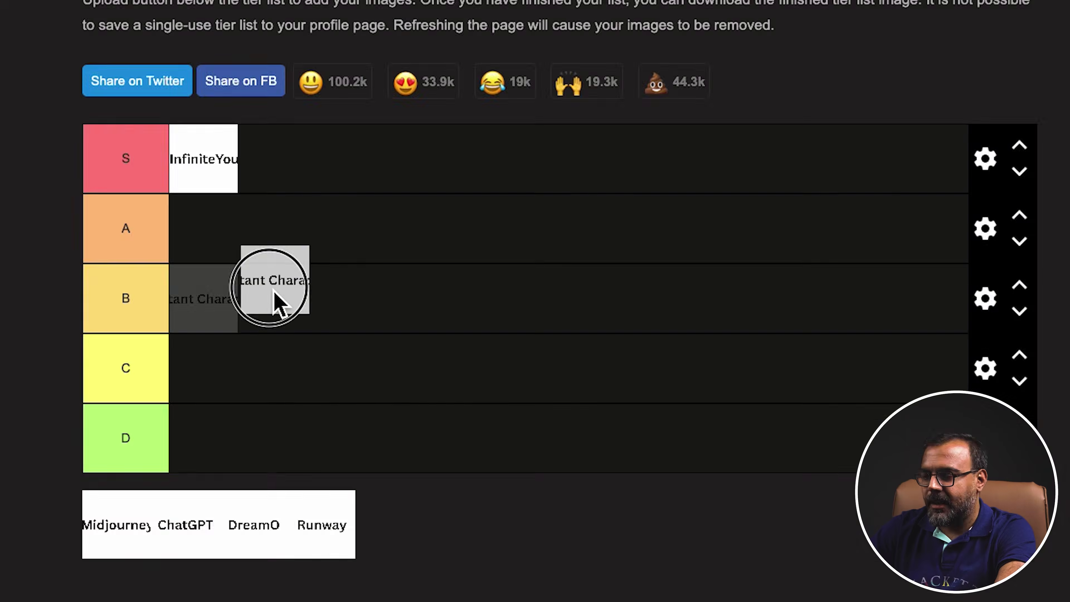
In TierMaker, place Instant Character in tier B, Midjourney and ChatGPT in D, DreamO in C and Runway in A.
{"action": "left_click_drag", "start_coordinate": [274, 290], "coordinate": [279, 297]}
{"action": "mouse_move", "coordinate": [216, 316]}
{"action": "left_mouse_down"}
{"action": "mouse_move", "coordinate": [230, 256]}
{"action": "mouse_move", "coordinate": [218, 314]}
{"action": "left_mouse_up"}
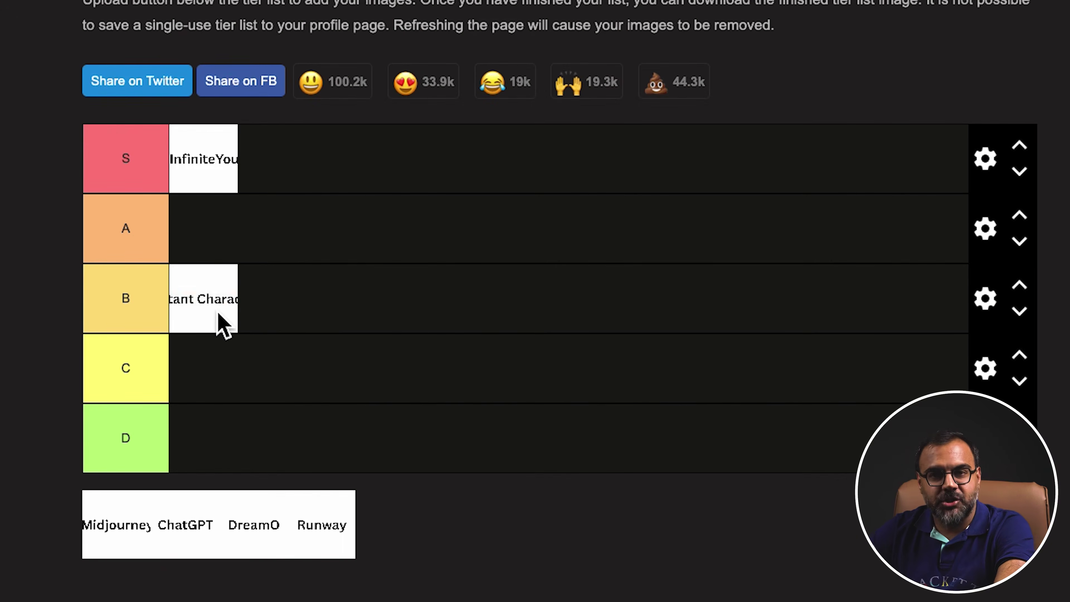
{"action": "left_click_drag", "start_coordinate": [120, 531], "coordinate": [251, 449]}
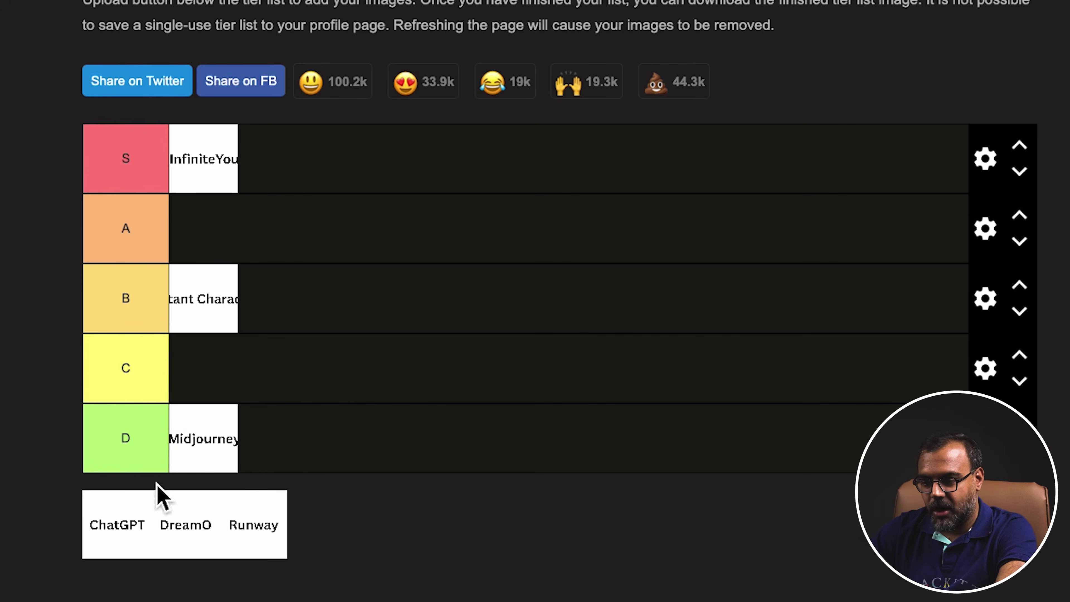
{"action": "left_click_drag", "start_coordinate": [120, 550], "coordinate": [384, 463]}
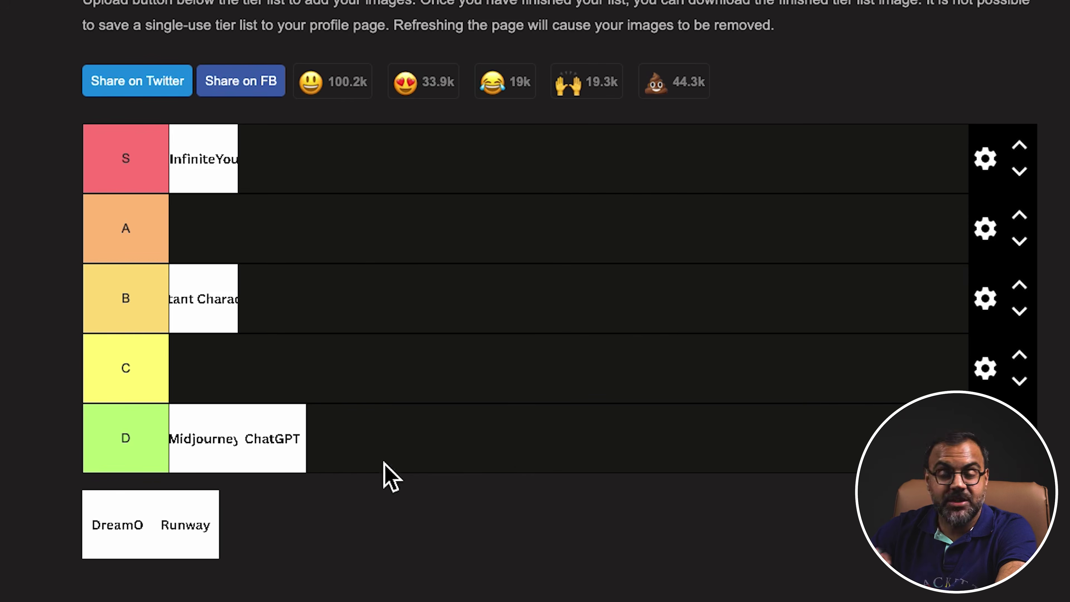
{"action": "left_click_drag", "start_coordinate": [117, 524], "coordinate": [369, 364]}
{"action": "left_click_drag", "start_coordinate": [87, 538], "coordinate": [411, 253]}
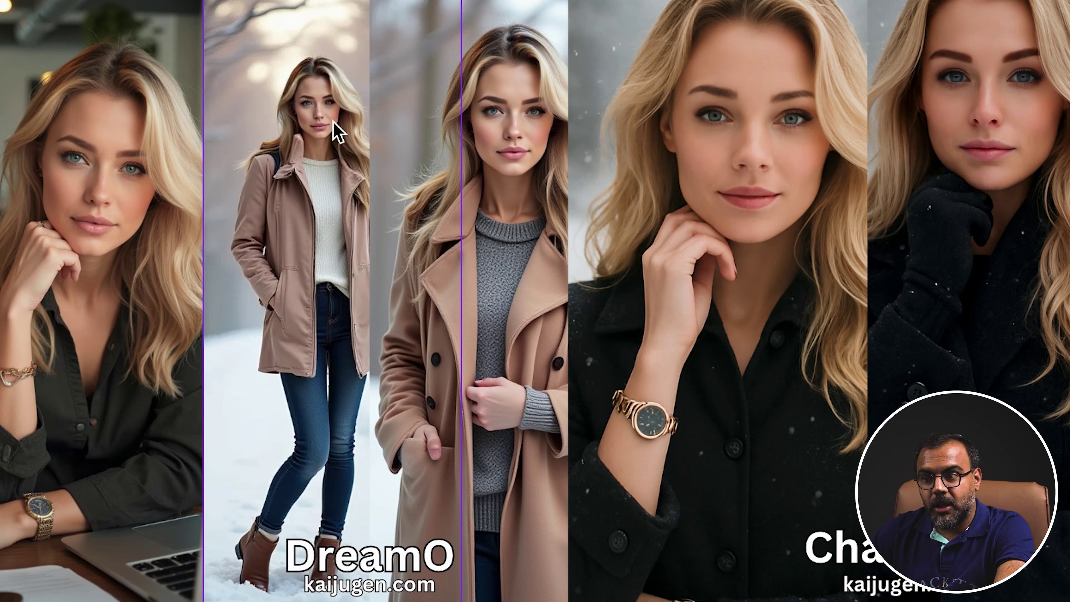
In the Canva comparison, enlarge the DreamO image with the pink jacket and fit it right beside the blonde reference portrait.
{"action": "left_click", "coordinate": [315, 300]}
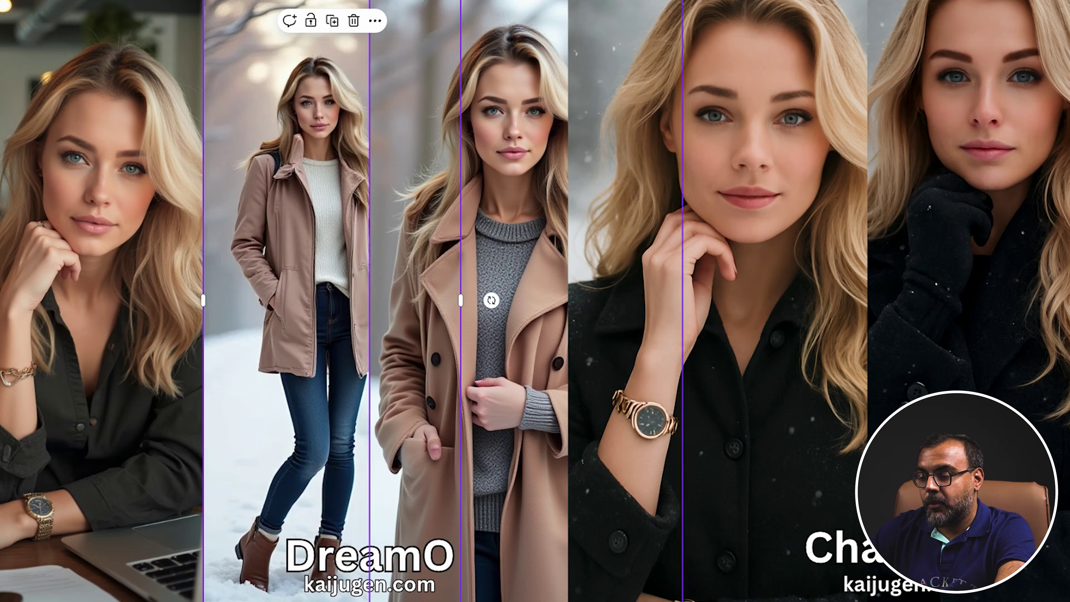
{"action": "key", "text": "space"}
{"action": "key", "text": "space"}
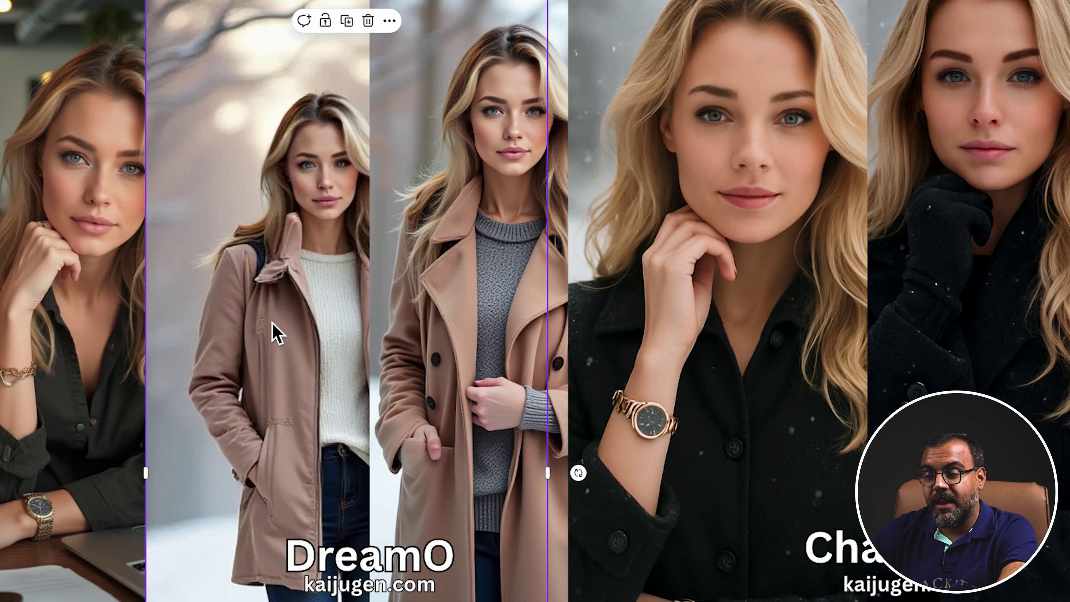
{"action": "left_click_drag", "start_coordinate": [222, 239], "coordinate": [175, 242]}
{"action": "left_click_drag", "start_coordinate": [108, 489], "coordinate": [182, 476]}
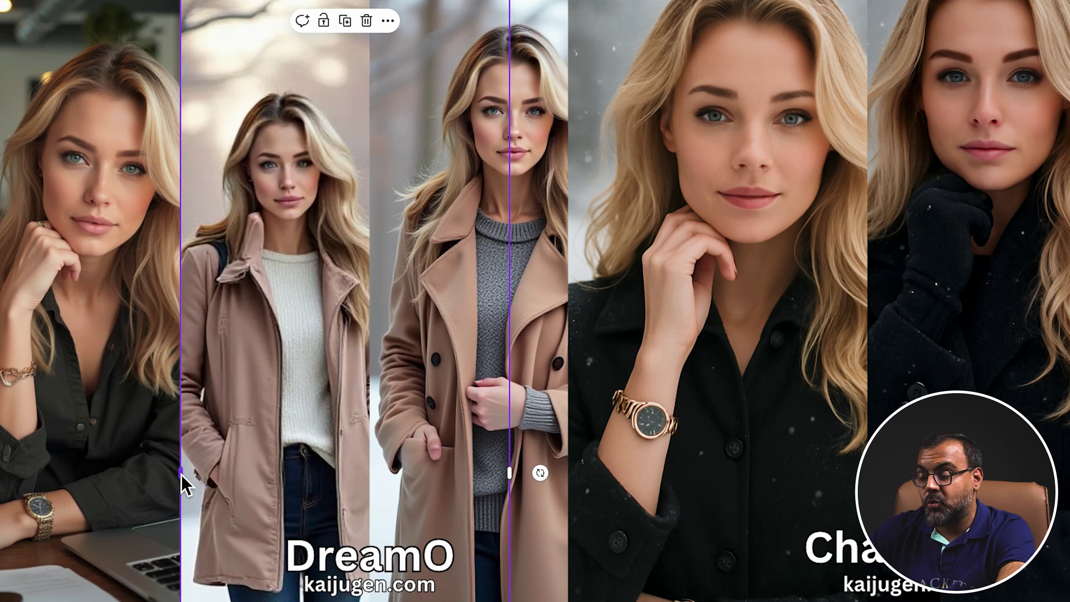
{"action": "left_click_drag", "start_coordinate": [268, 318], "coordinate": [305, 125]}
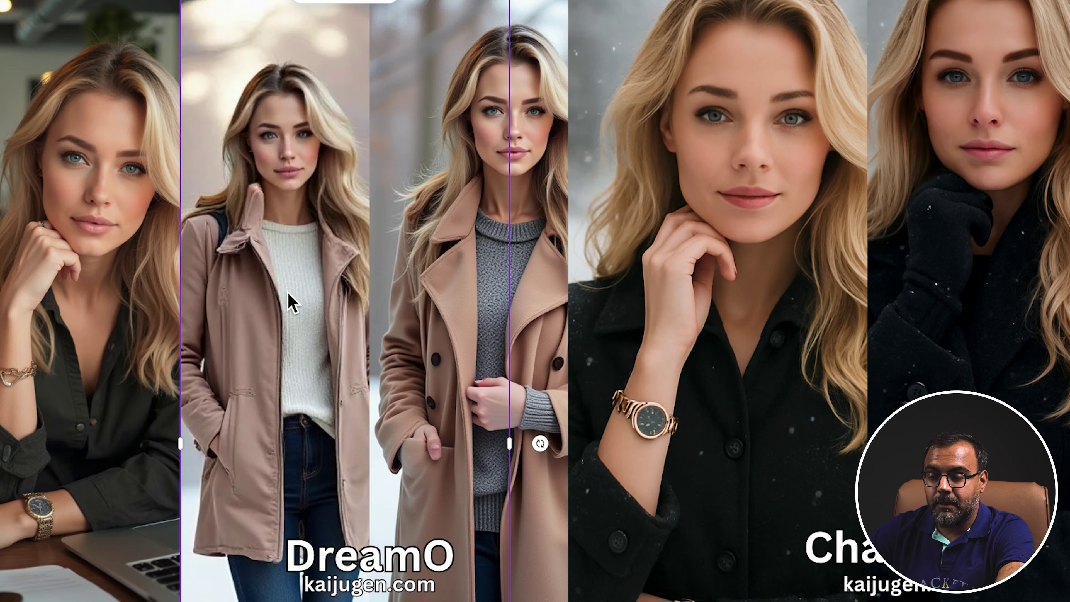
Slide the DreamO camel-coat image towards the portrait for comparison, and move it back aside with its left part cropped.
{"action": "left_click", "coordinate": [527, 243]}
{"action": "left_click_drag", "start_coordinate": [509, 263], "coordinate": [403, 255]}
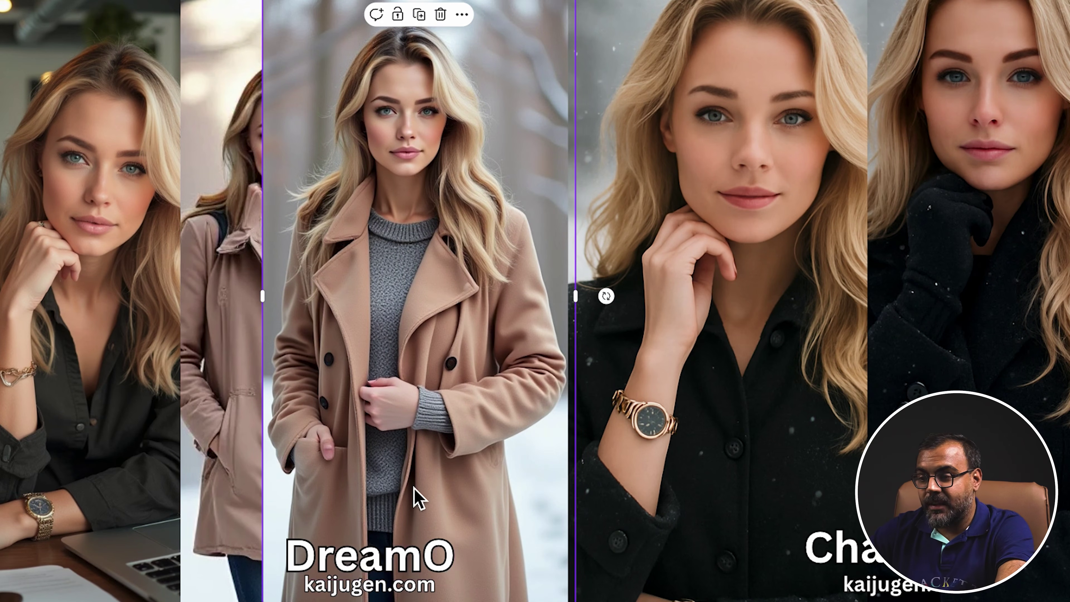
{"action": "left_click_drag", "start_coordinate": [353, 191], "coordinate": [420, 170]}
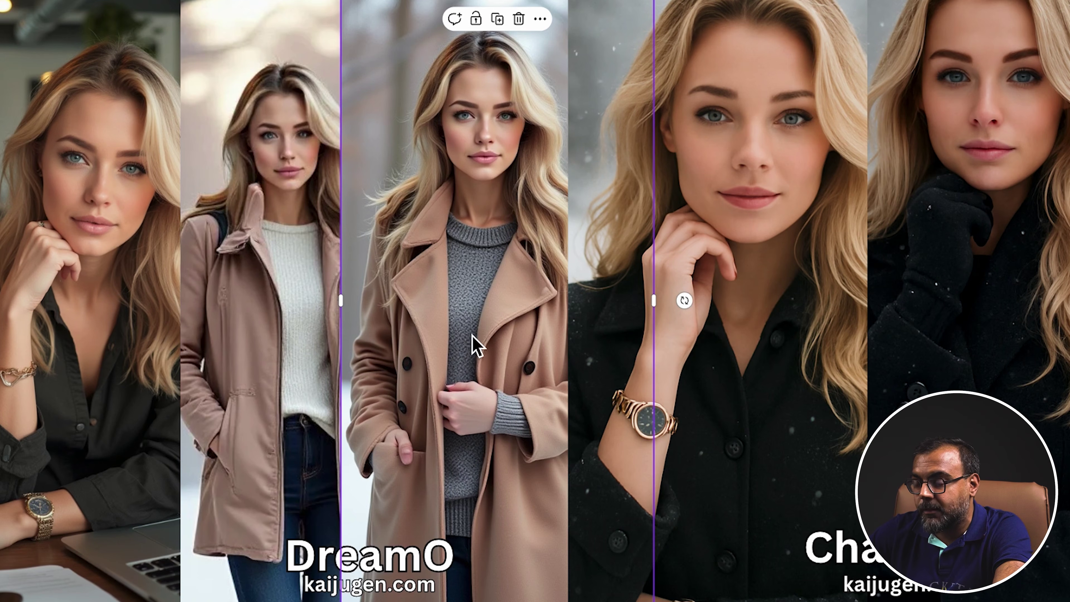
{"action": "left_click_drag", "start_coordinate": [417, 318], "coordinate": [523, 317]}
{"action": "left_click_drag", "start_coordinate": [337, 318], "coordinate": [370, 311]}
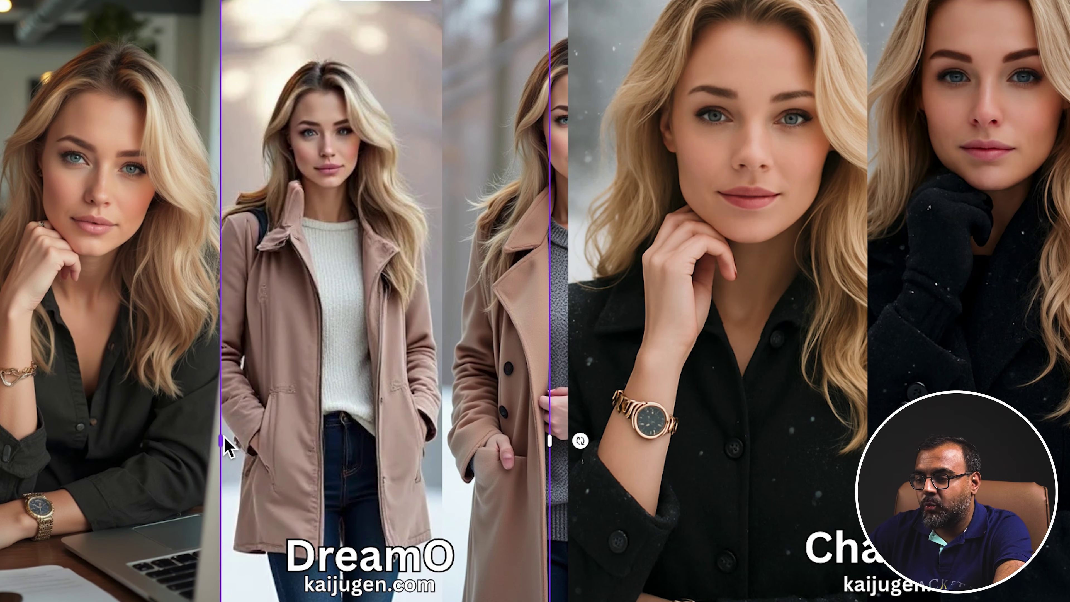
Extend the DreamO pink-jacket image leftwards, reposition it, and crop its left edge to uncover the reference portrait.
{"action": "left_click_drag", "start_coordinate": [219, 441], "coordinate": [151, 442]}
{"action": "left_click_drag", "start_coordinate": [289, 365], "coordinate": [293, 419]}
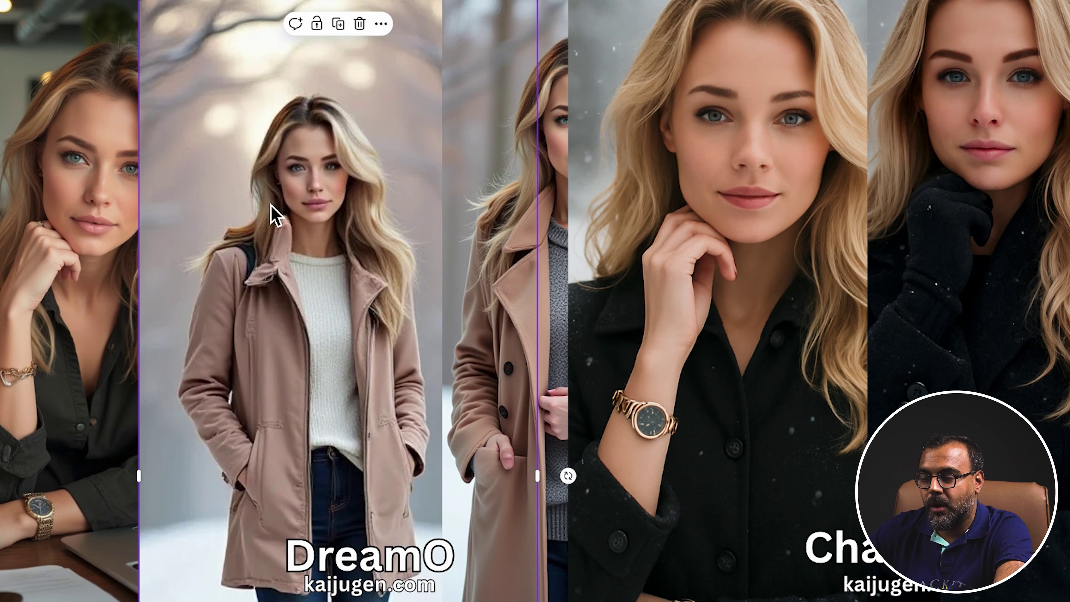
{"action": "left_click", "coordinate": [140, 475]}
{"action": "left_click_drag", "start_coordinate": [141, 475], "coordinate": [318, 358]}
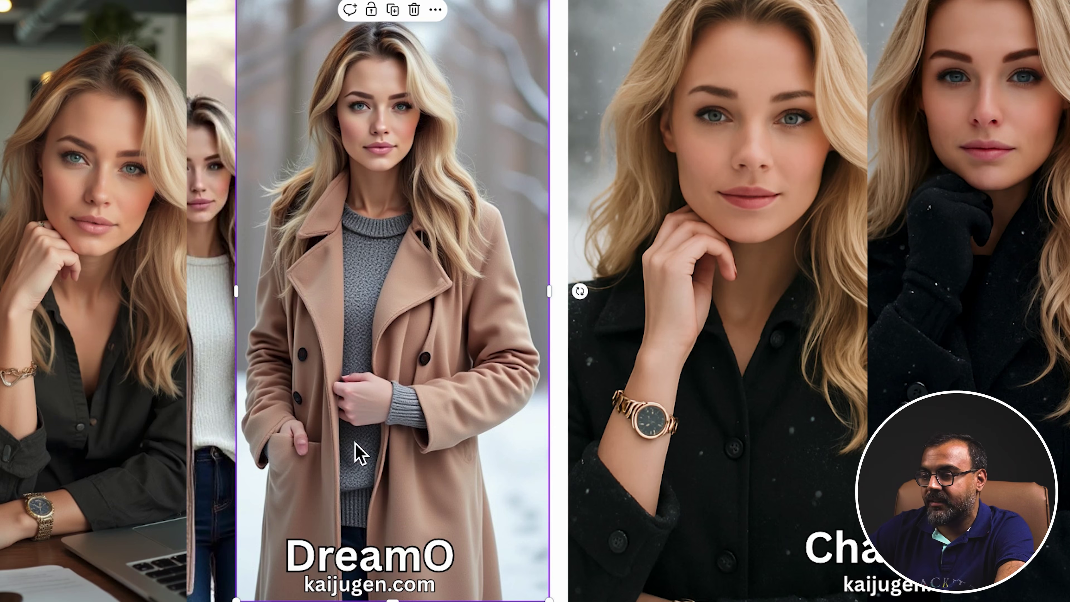
Move the DreamO camel-coat image aside in Canva, and raise DreamO to tier B in the TierMaker list.
{"action": "left_click_drag", "start_coordinate": [427, 124], "coordinate": [490, 125]}
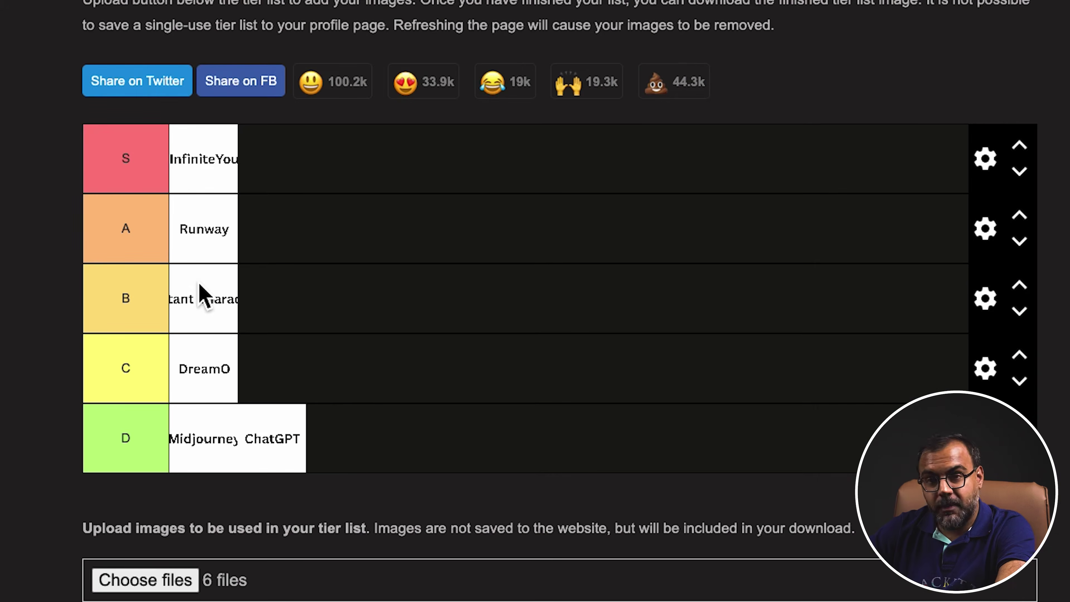
{"action": "left_click_drag", "start_coordinate": [201, 382], "coordinate": [276, 322]}
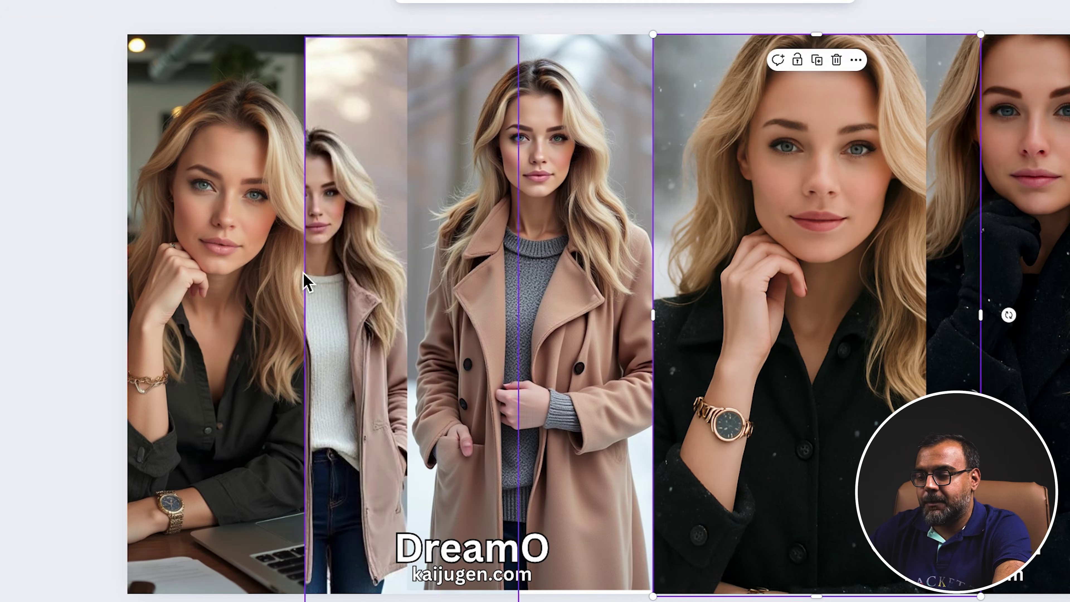
Back in Canva, move both ChatGPT black-coat images closer to the reference portrait and uncrop the gloved image's right side.
{"action": "left_click", "coordinate": [302, 321]}
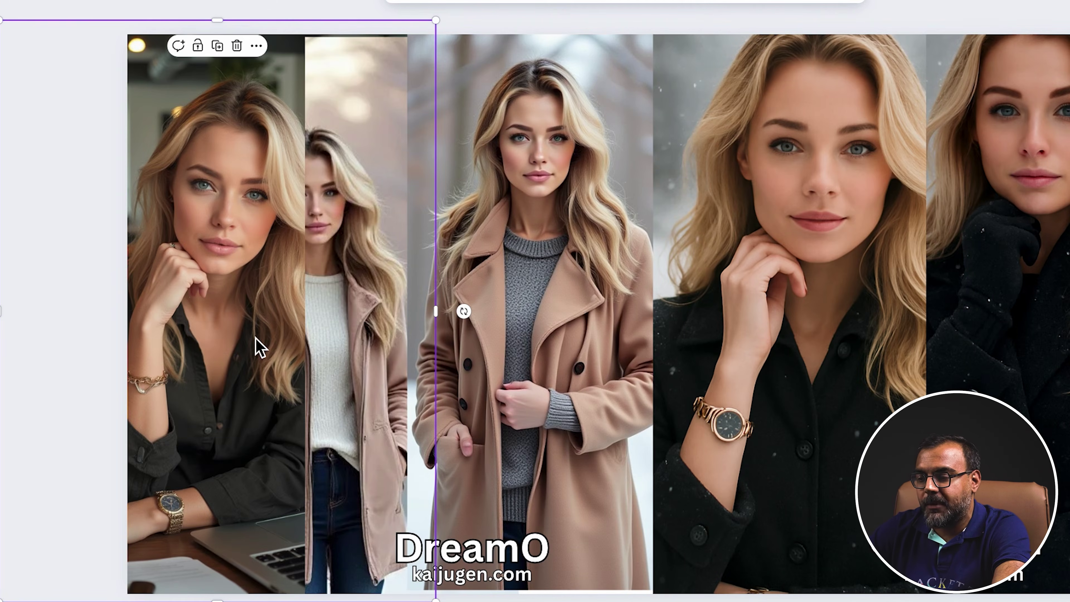
{"action": "left_click_drag", "start_coordinate": [693, 334], "coordinate": [394, 339]}
{"action": "left_click_drag", "start_coordinate": [956, 186], "coordinate": [707, 196]}
{"action": "left_click_drag", "start_coordinate": [891, 327], "coordinate": [985, 327]}
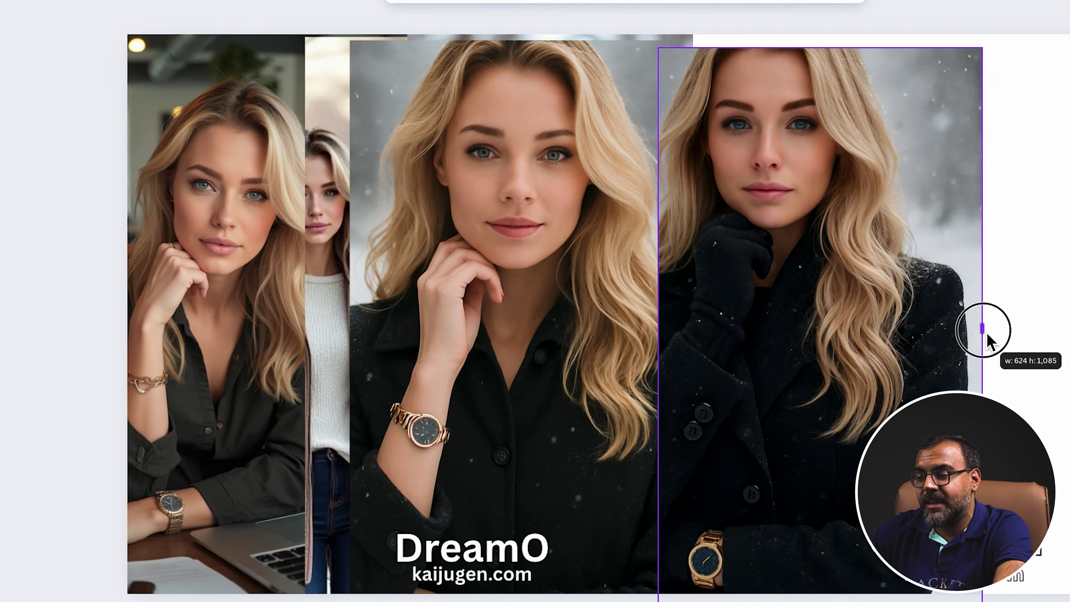
Uncrop the left side of the gloved ChatGPT image and move it clear of the other ChatGPT image.
{"action": "left_click_drag", "start_coordinate": [829, 318], "coordinate": [938, 325]}
{"action": "left_click_drag", "start_coordinate": [767, 329], "coordinate": [693, 330]}
{"action": "left_click_drag", "start_coordinate": [822, 282], "coordinate": [807, 261]}
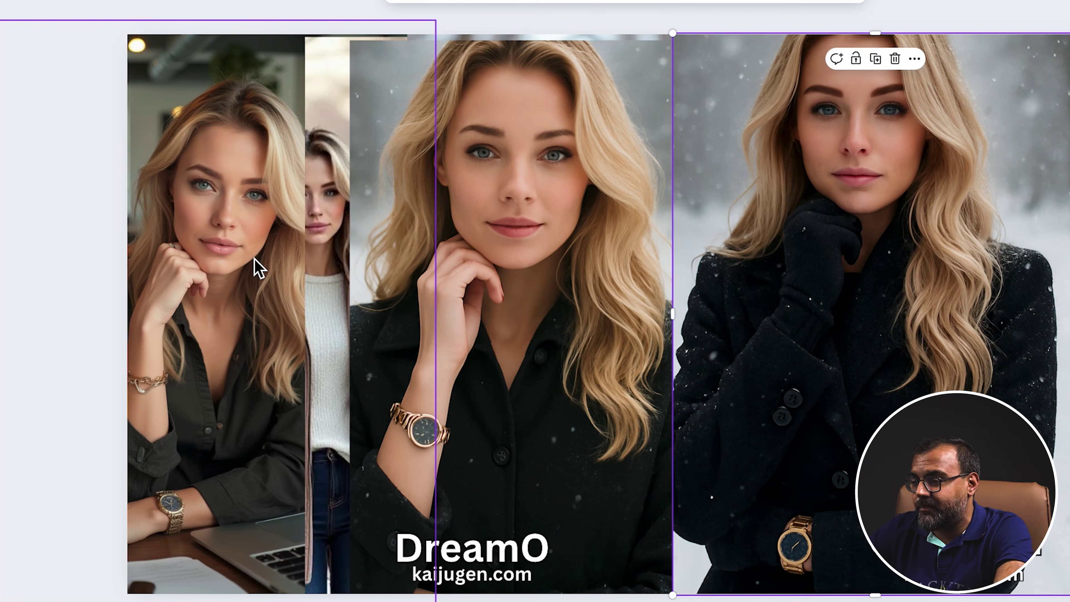
{"action": "left_click_drag", "start_coordinate": [748, 281], "coordinate": [820, 281]}
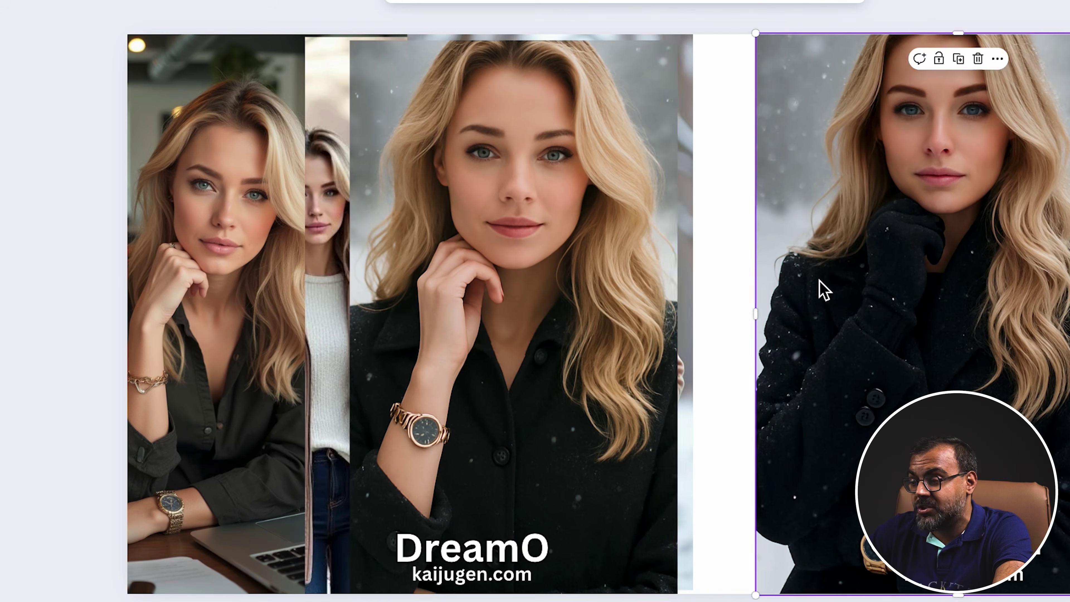
Extend the crop of the ChatGPT image with the visible wristwatch on both sides.
{"action": "left_click", "coordinate": [597, 303]}
{"action": "left_click_drag", "start_coordinate": [679, 316], "coordinate": [741, 320]}
{"action": "left_click_drag", "start_coordinate": [350, 317], "coordinate": [314, 316]}
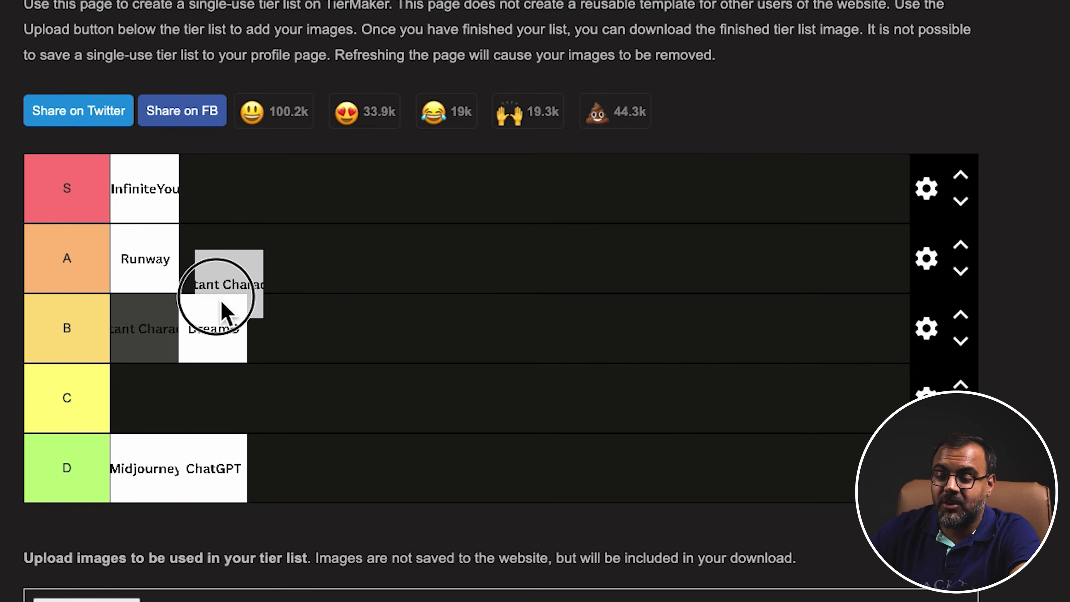
In the TierMaker list, reorder tier B so Instant Character comes after DreamO.
{"action": "left_click_drag", "start_coordinate": [222, 306], "coordinate": [258, 330]}
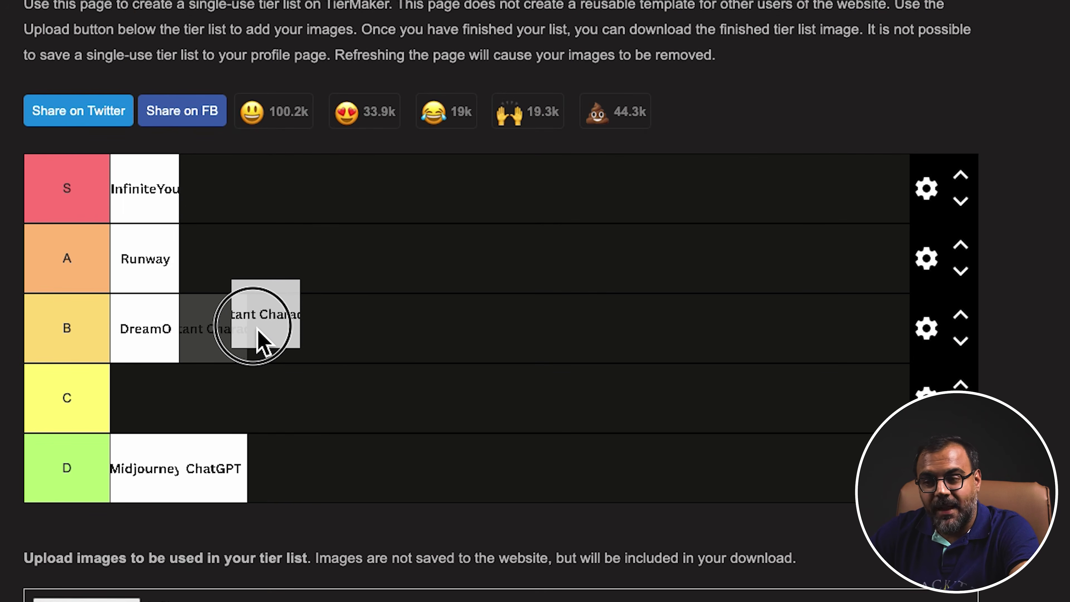
{"action": "left_click_drag", "start_coordinate": [258, 330], "coordinate": [250, 336]}
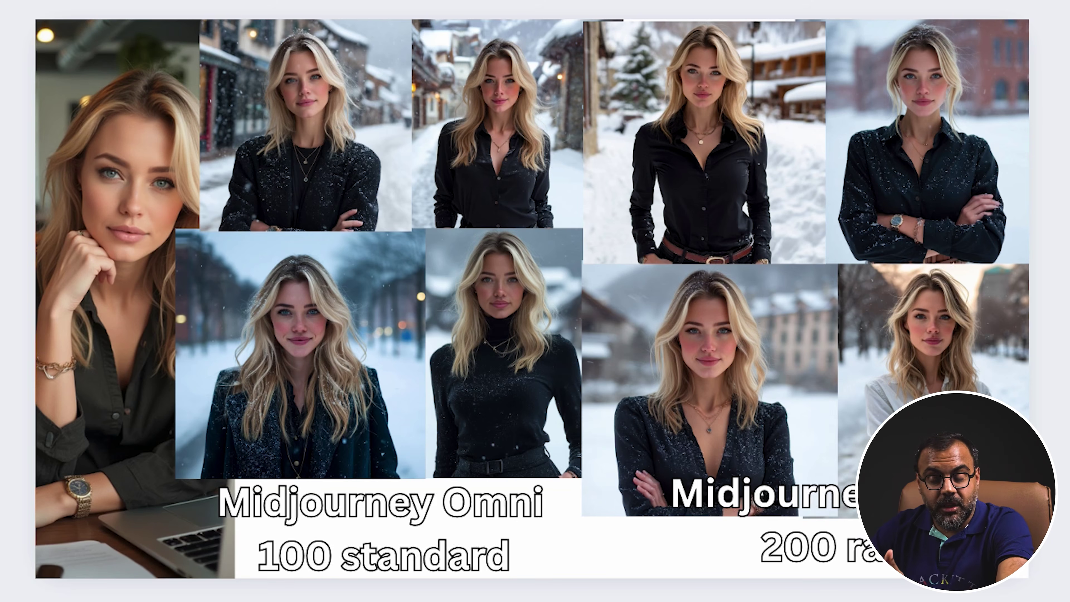
In the Midjourney Omni comparison, move the lower-left image down and greatly enlarge the upper-left snowy street image.
{"action": "left_click", "coordinate": [371, 198]}
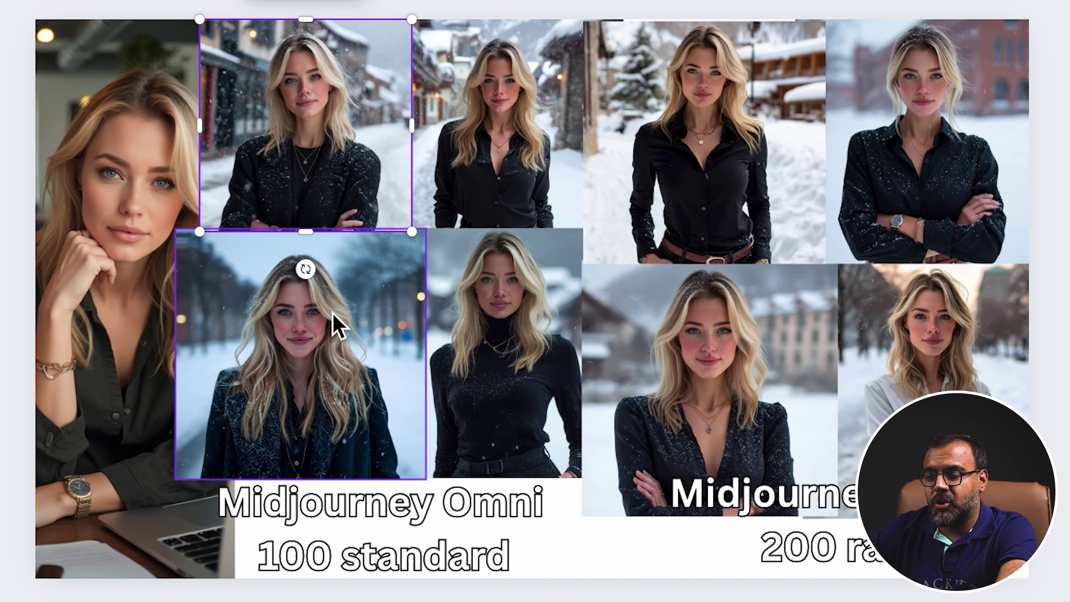
{"action": "left_click_drag", "start_coordinate": [298, 334], "coordinate": [313, 423]}
{"action": "left_click", "coordinate": [326, 166]}
{"action": "left_click_drag", "start_coordinate": [411, 232], "coordinate": [432, 252]}
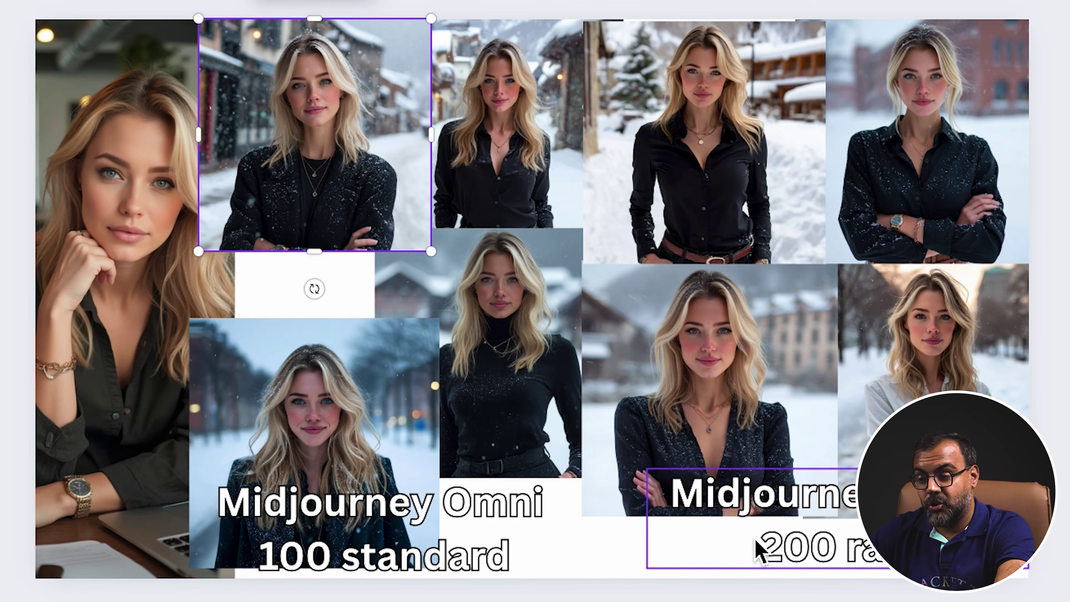
{"action": "left_click_drag", "start_coordinate": [431, 251], "coordinate": [857, 601]}
Crop the left side of the enlarged Midjourney street image and fit it beside the reference portrait.
{"action": "left_click_drag", "start_coordinate": [294, 323], "coordinate": [2, 321]}
{"action": "left_click_drag", "start_coordinate": [10, 358], "coordinate": [203, 359]}
{"action": "left_click_drag", "start_coordinate": [279, 283], "coordinate": [296, 279]}
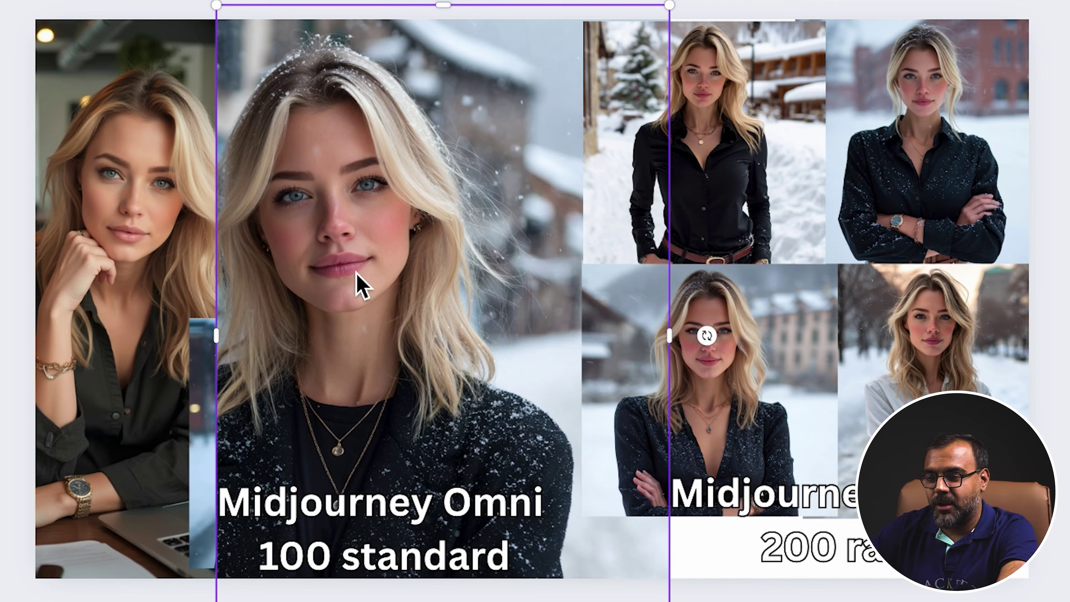
Crop the right side of the enlarged Midjourney street image, place it beside the portrait, and scale it down.
{"action": "left_click", "coordinate": [669, 336]}
{"action": "left_click_drag", "start_coordinate": [670, 337], "coordinate": [506, 335]}
{"action": "left_click_drag", "start_coordinate": [353, 306], "coordinate": [371, 300]}
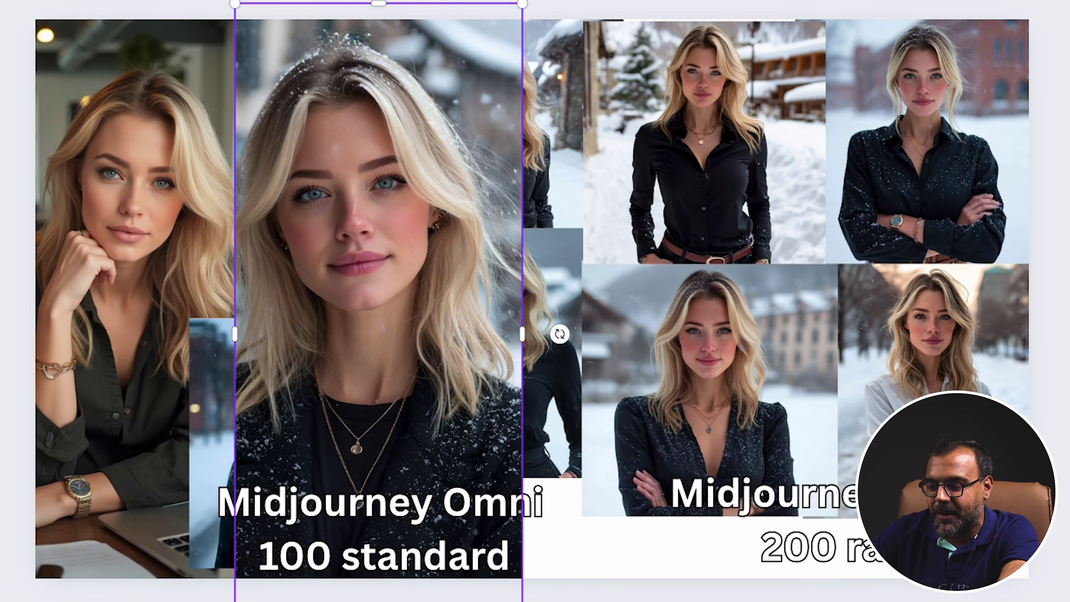
{"action": "left_click_drag", "start_coordinate": [235, 601], "coordinate": [365, 392]}
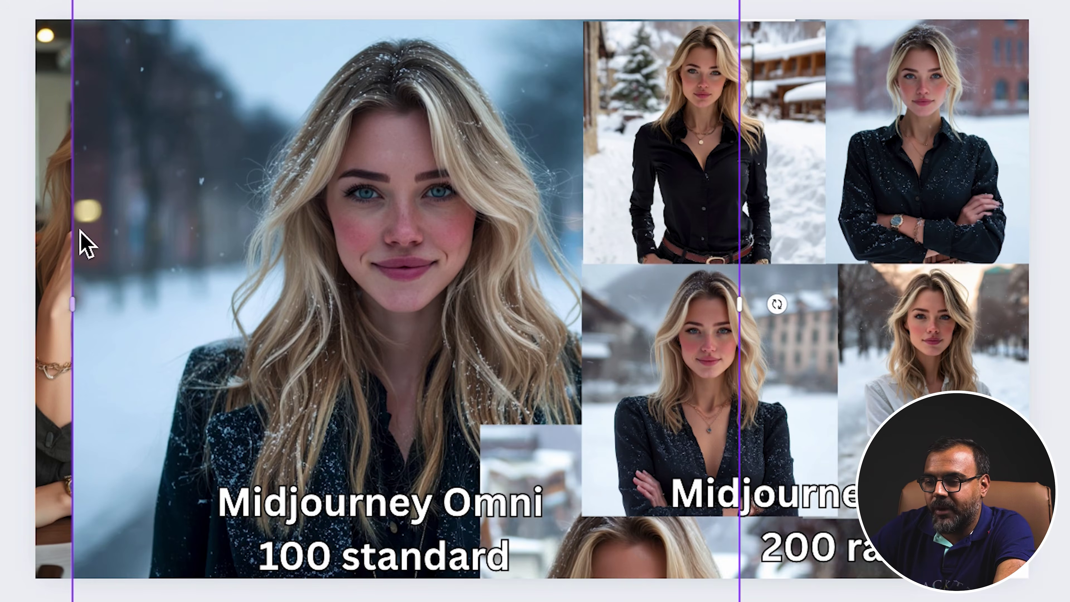
Try cropping the left side of the enlarged Midjourney image with the snow-covered dark coat, and undo the last edits.
{"action": "left_click_drag", "start_coordinate": [78, 306], "coordinate": [291, 306]}
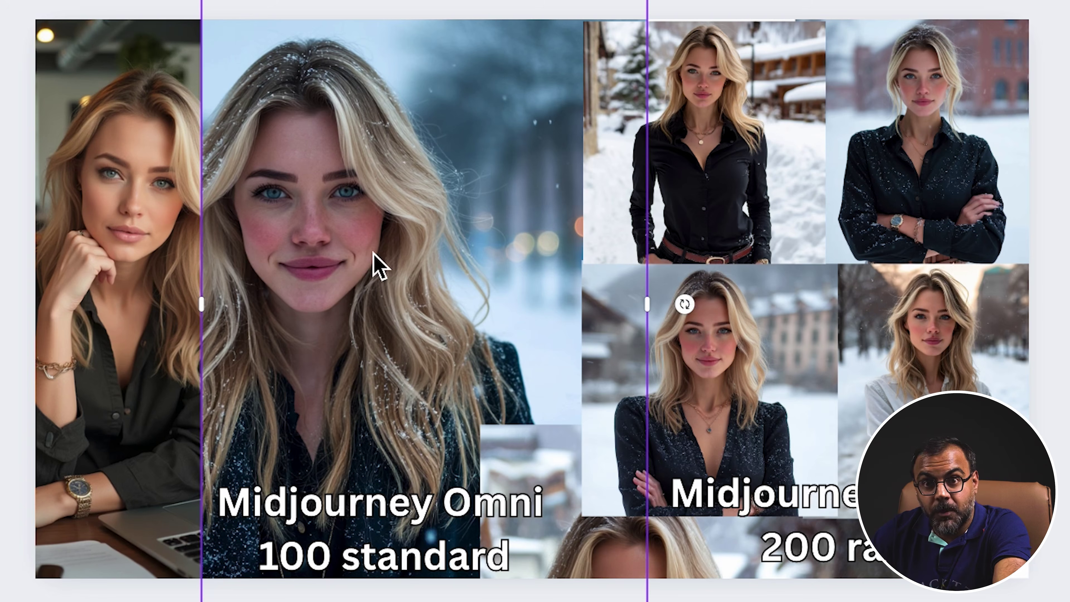
{"action": "key", "text": "ctrl+z"}
{"action": "key", "text": "ctrl+z"}
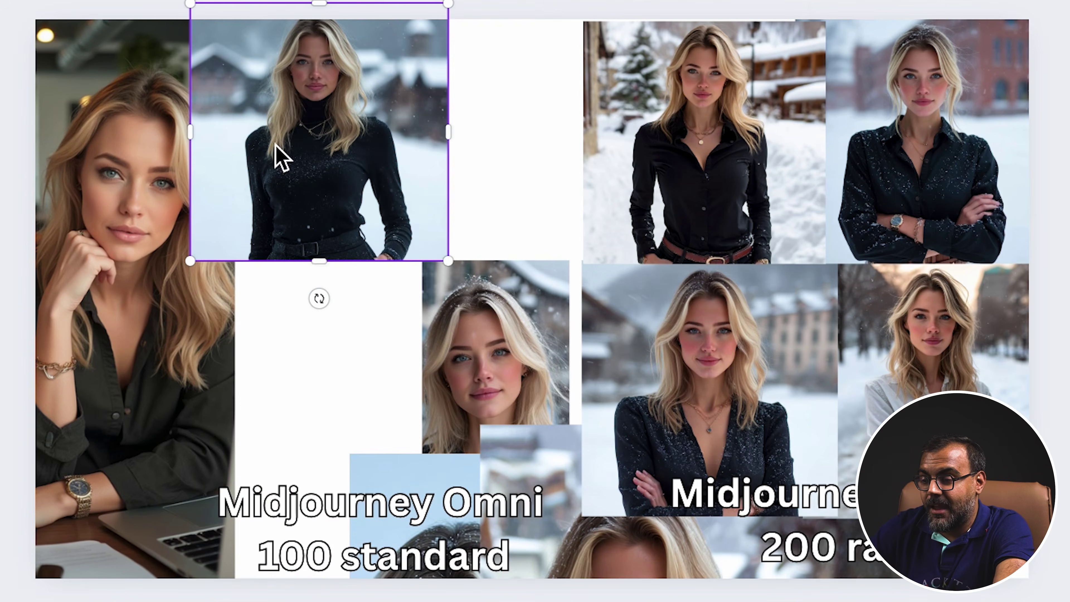
Greatly enlarge the black-turtleneck image, then crop the left side of the black-shirt snowy chalet image and fit it beside the reference portrait.
{"action": "left_click_drag", "start_coordinate": [448, 261], "coordinate": [965, 601]}
{"action": "left_click_drag", "start_coordinate": [296, 287], "coordinate": [53, 295]}
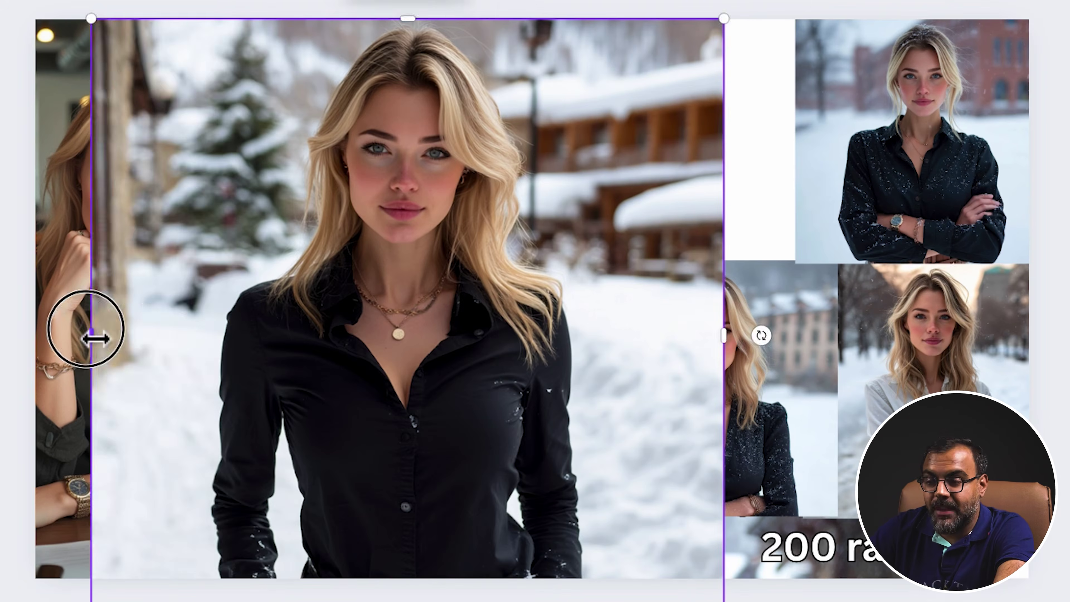
{"action": "left_click_drag", "start_coordinate": [85, 334], "coordinate": [240, 345]}
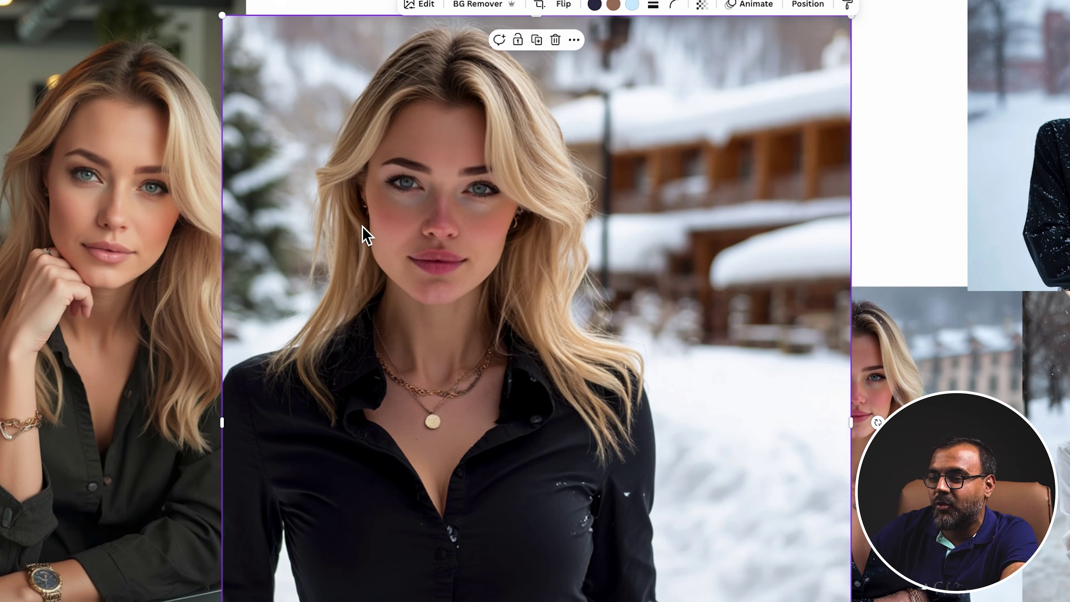
{"action": "left_click_drag", "start_coordinate": [364, 234], "coordinate": [432, 226]}
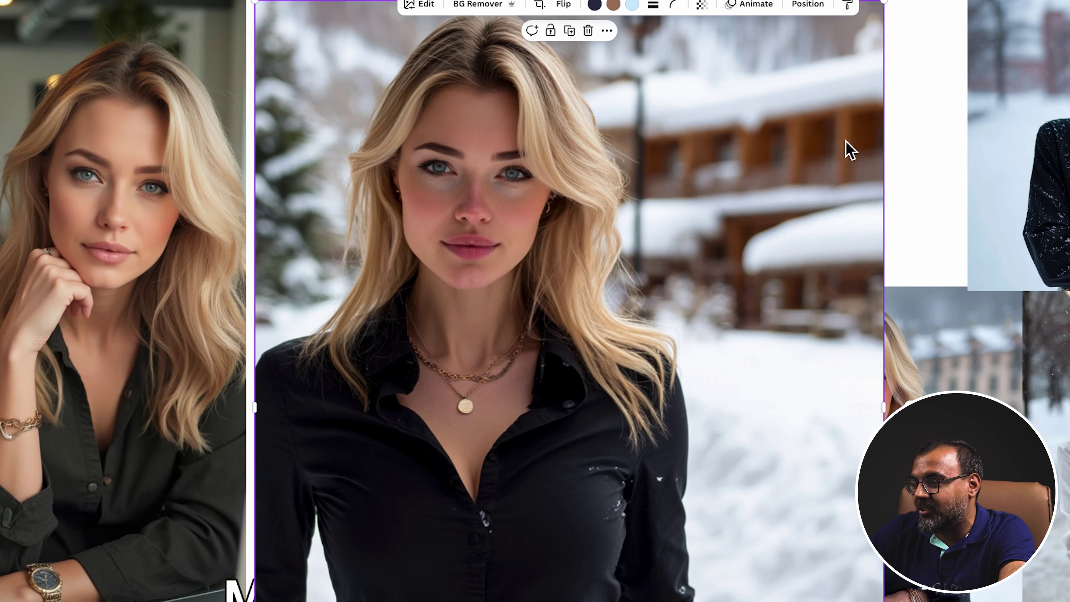
Place the snowy brick-building image beside the reference portrait for comparison, then move it away.
{"action": "left_click_drag", "start_coordinate": [1066, 105], "coordinate": [365, 258]}
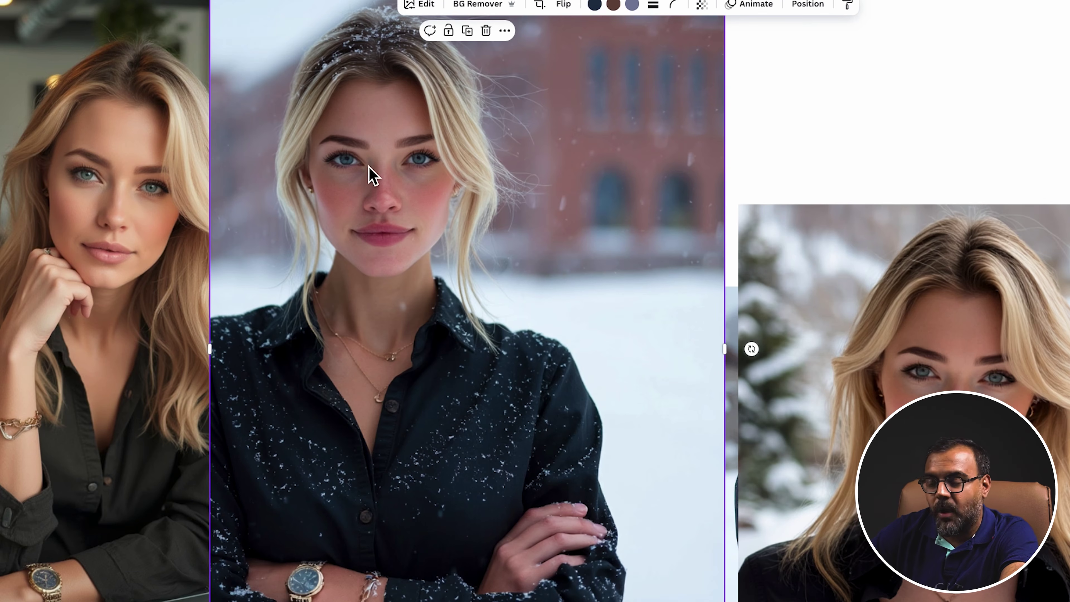
{"action": "left_click_drag", "start_coordinate": [327, 95], "coordinate": [782, 156]}
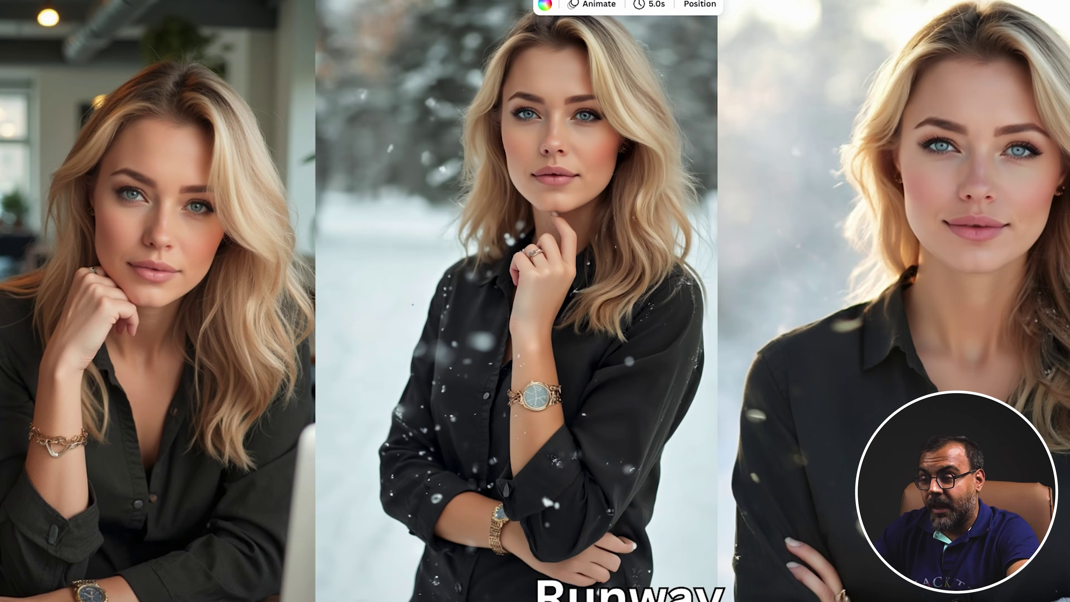
In the Runway comparison, crop the left side of the middle snowy image and fit it beside the reference portrait.
{"action": "left_click", "coordinate": [545, 172]}
{"action": "left_click_drag", "start_coordinate": [545, 172], "coordinate": [453, 203]}
{"action": "left_click_drag", "start_coordinate": [225, 379], "coordinate": [307, 371]}
{"action": "left_click_drag", "start_coordinate": [421, 291], "coordinate": [390, 289]}
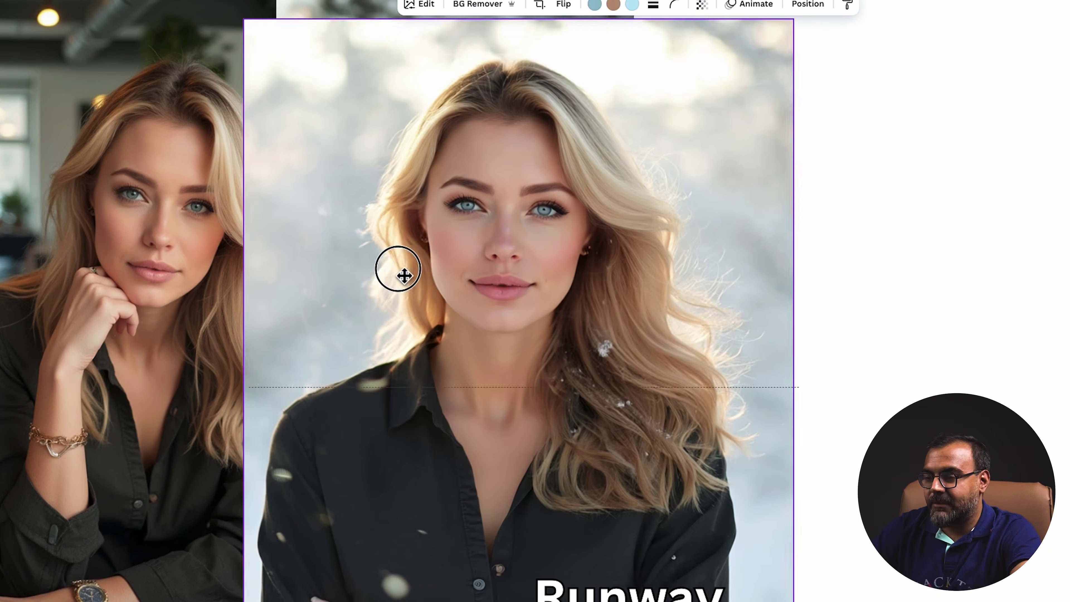
Crop the left side of the sunlit Runway image and shift it closer to the reference portrait.
{"action": "left_click_drag", "start_coordinate": [399, 270], "coordinate": [409, 263]}
{"action": "left_click_drag", "start_coordinate": [248, 367], "coordinate": [313, 366]}
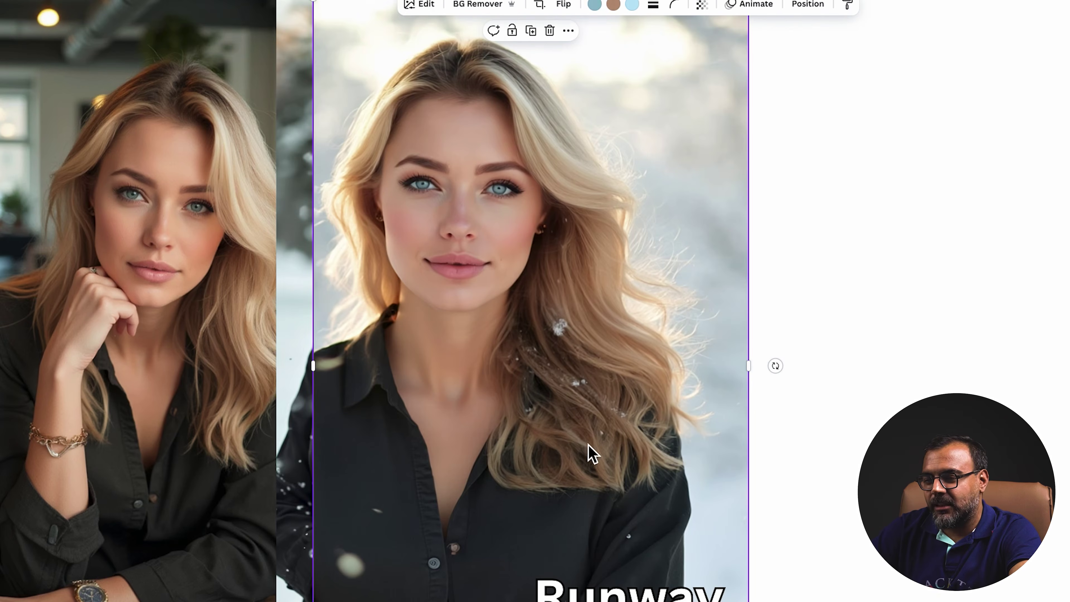
{"action": "left_click_drag", "start_coordinate": [396, 267], "coordinate": [373, 266]}
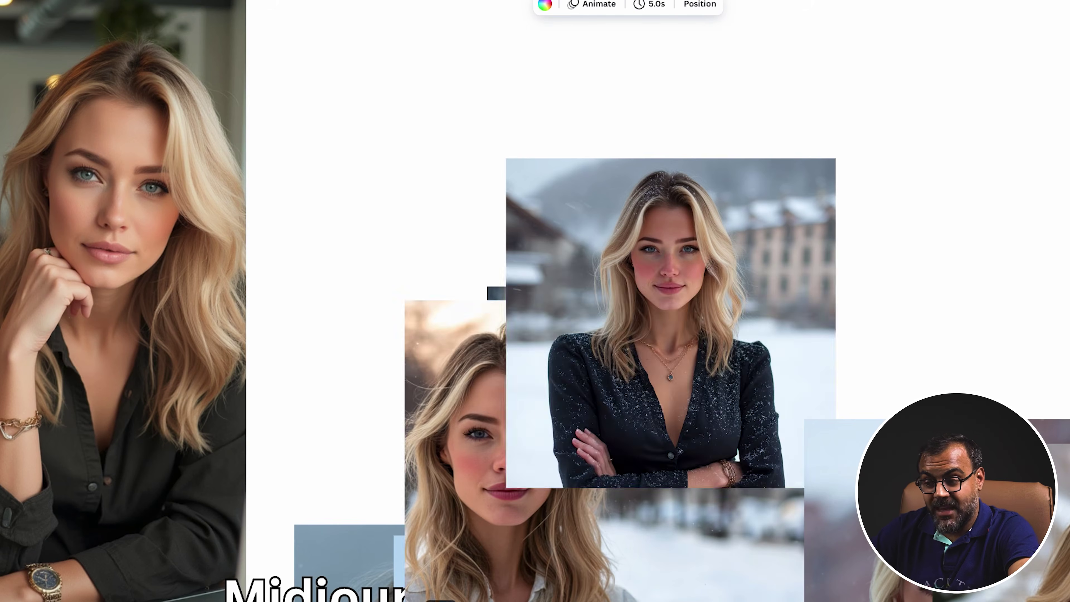
In the Midjourney comparison, enlarge the V-neck dark top image beside the reference portrait, then bring the lower-right image over to it.
{"action": "left_click", "coordinate": [626, 239]}
{"action": "left_click_drag", "start_coordinate": [627, 239], "coordinate": [371, 83]}
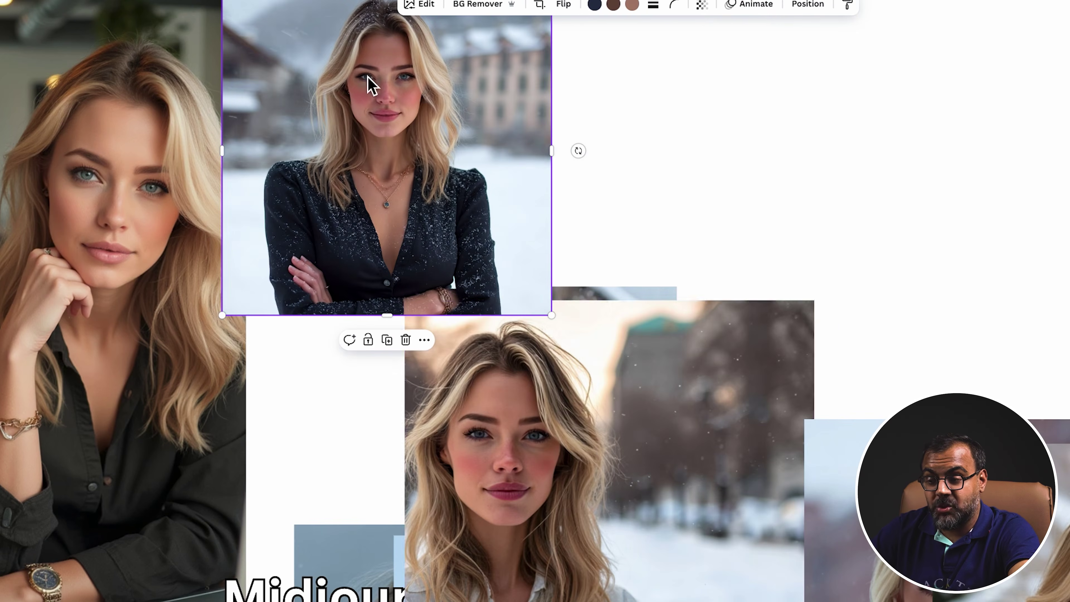
{"action": "left_click_drag", "start_coordinate": [553, 316], "coordinate": [764, 527]}
{"action": "left_click_drag", "start_coordinate": [900, 479], "coordinate": [351, 57]}
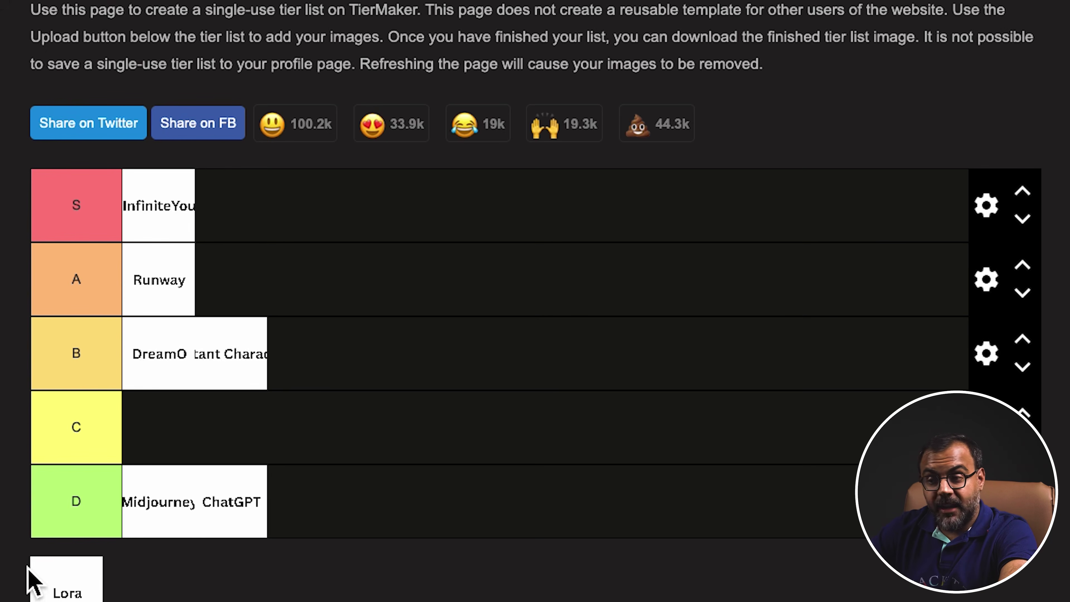
In the TierMaker tier list, place Lora in the S tier after InfiniteYou.
{"action": "left_click_drag", "start_coordinate": [66, 586], "coordinate": [358, 201]}
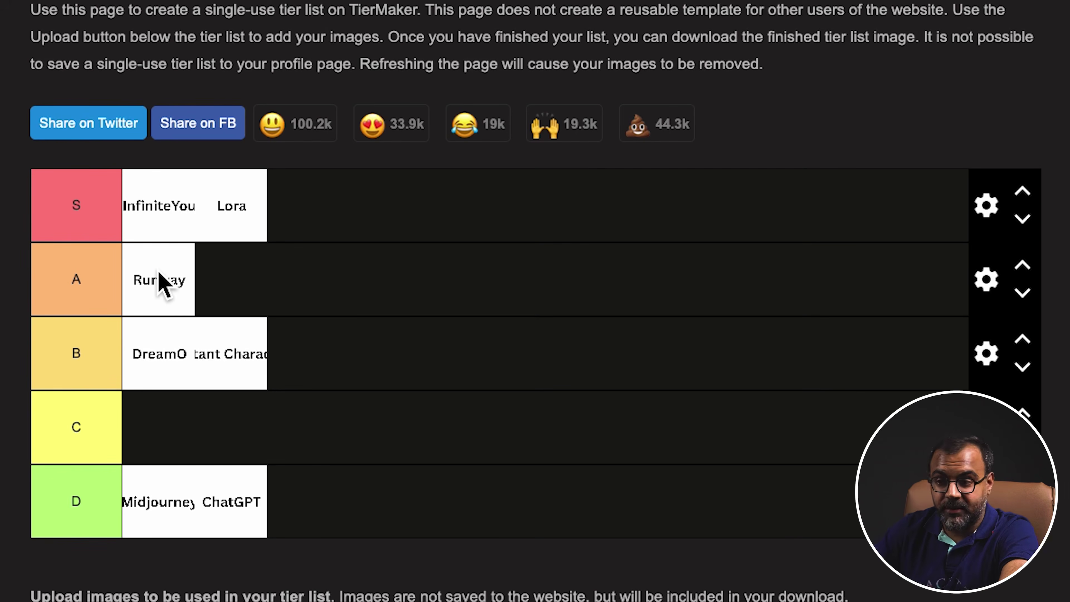
{"action": "mouse_move", "coordinate": [159, 275]}
{"action": "left_mouse_down"}
{"action": "mouse_move", "coordinate": [188, 268]}
{"action": "mouse_move", "coordinate": [156, 279]}
{"action": "left_mouse_up"}
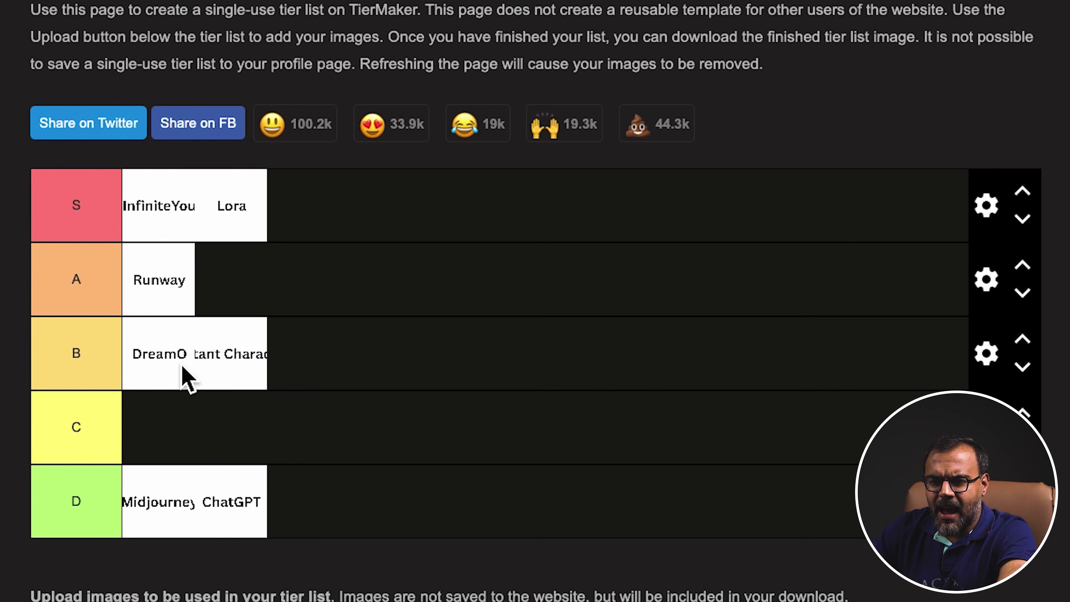
{"action": "left_click_drag", "start_coordinate": [215, 367], "coordinate": [239, 355]}
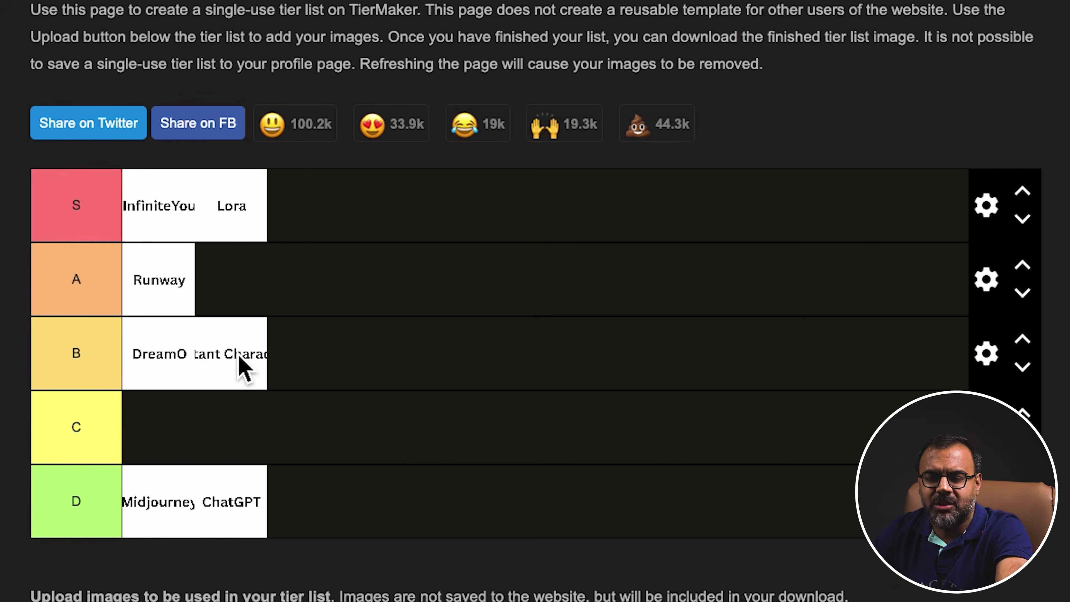